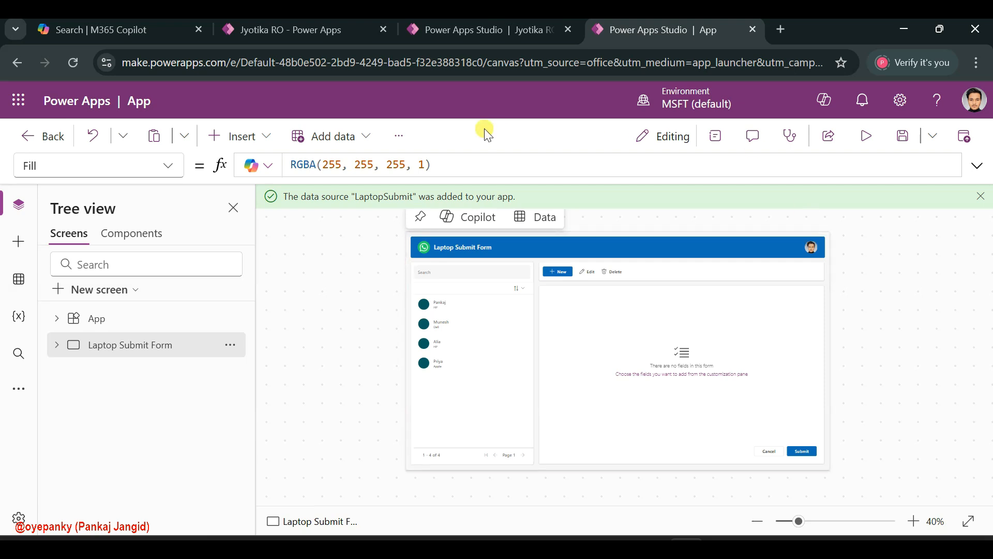
Step: Add a new screen based on the Success template
left_click(109, 294)
scroll(255, 355, "down", 5)
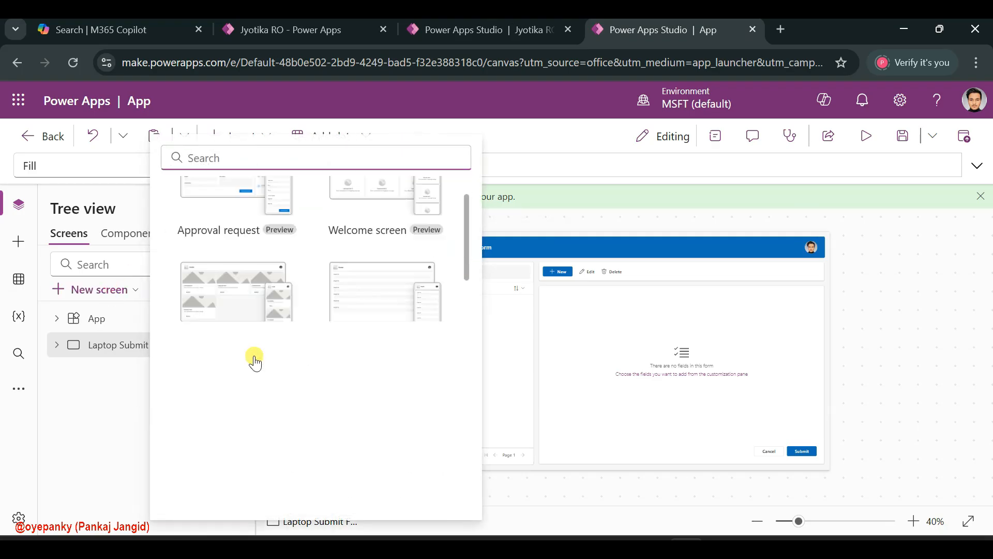
scroll(249, 273, "up", 4)
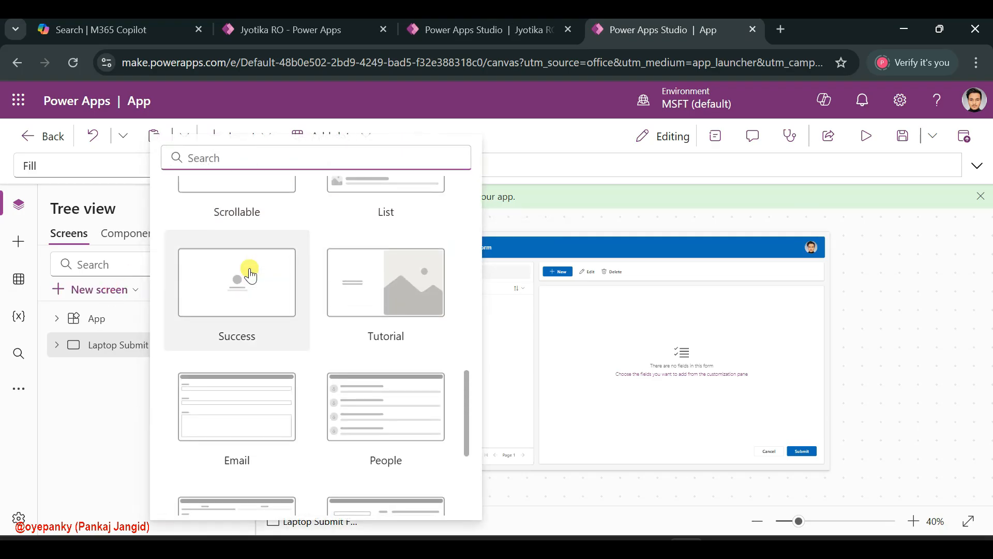
key("Escape")
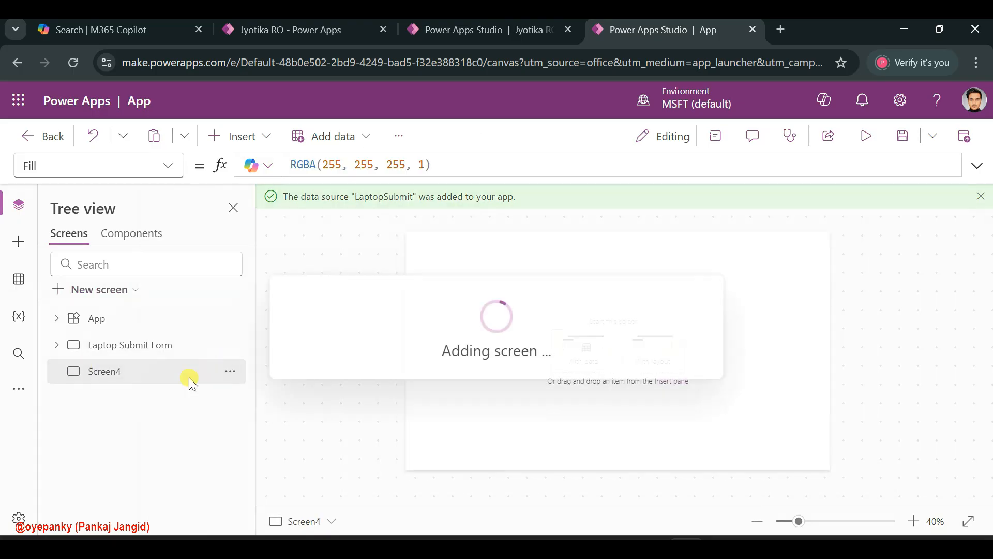
Step: Rename the new success screen to MobileBlockedScreen
double_click(107, 370)
type("MobileBlockeds")
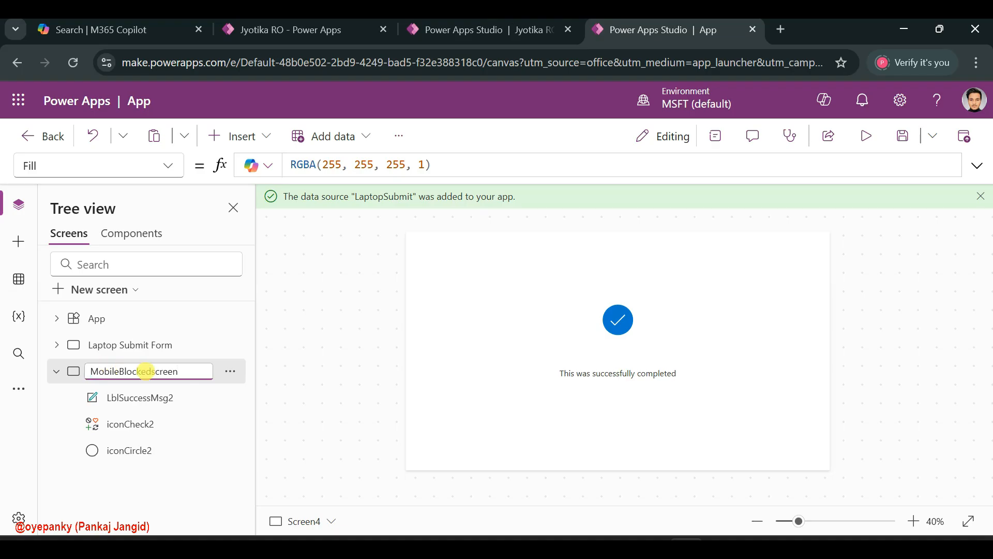
left_click(150, 371)
key("Return")
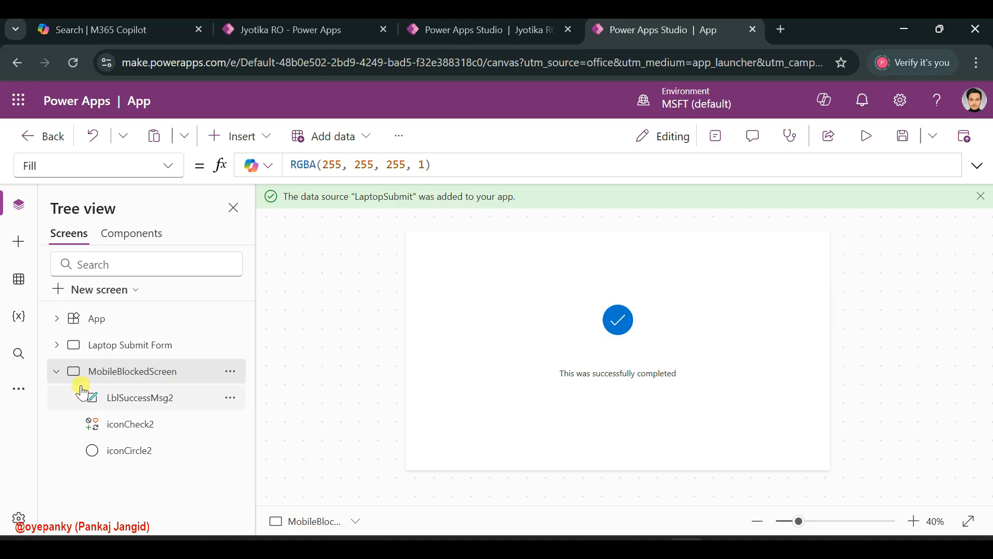
Step: Set the success message label's text to "This Application Blocked in Mobile Device, Please use in Desktop/Laptop"
left_click(115, 407)
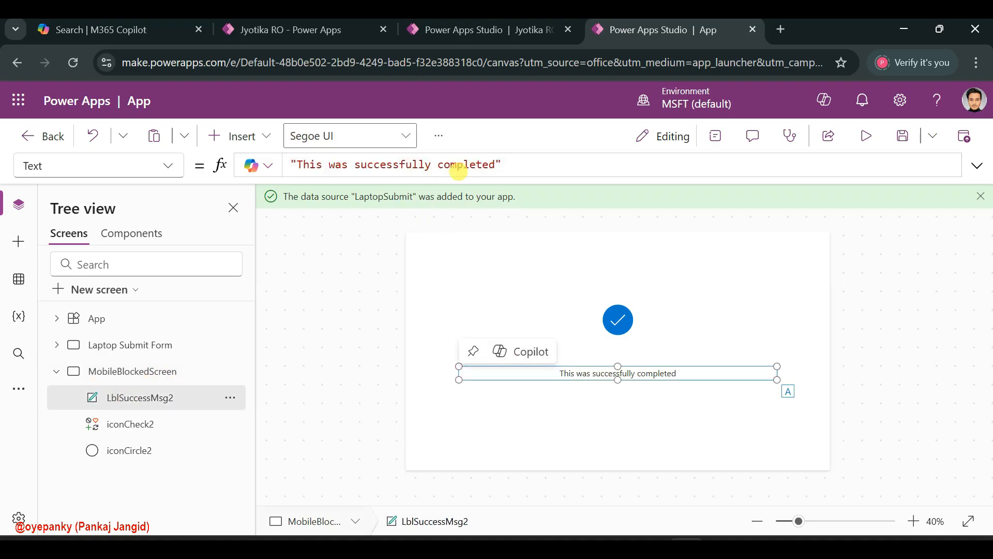
left_click_drag(495, 165, 310, 165)
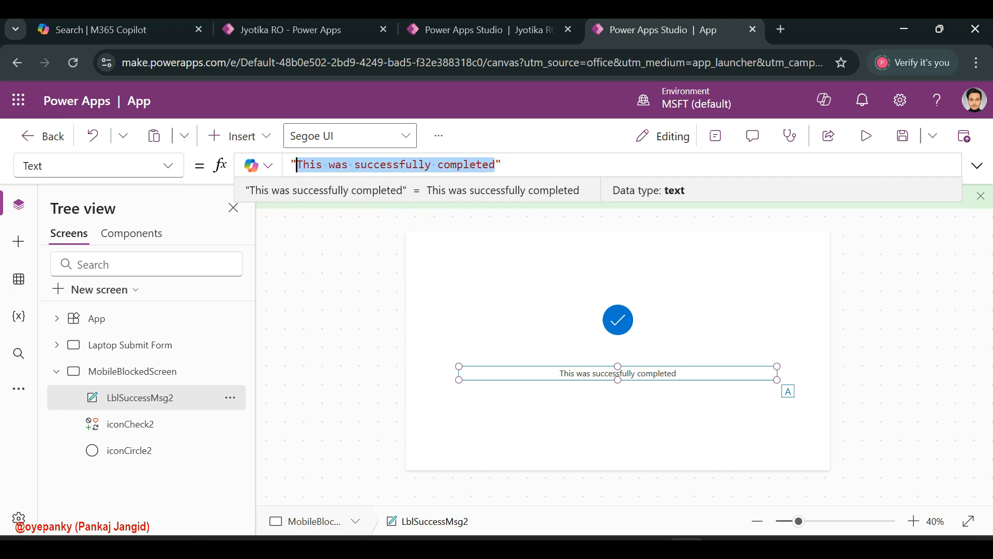
type("Mo")
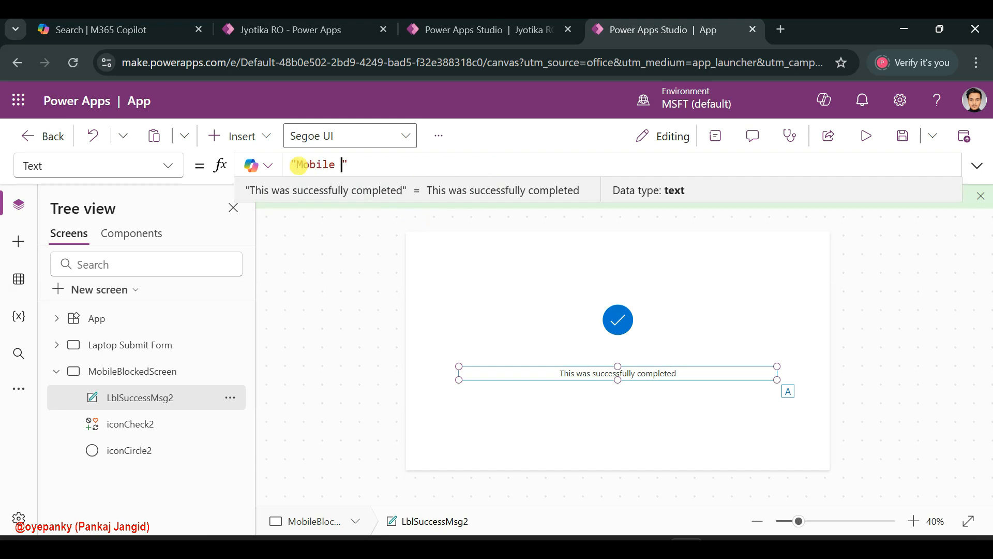
type("bile")
key("BackSpace")
key("BackSpace")
key("BackSpace")
key("BackSpace")
key("BackSpace")
key("BackSpace")
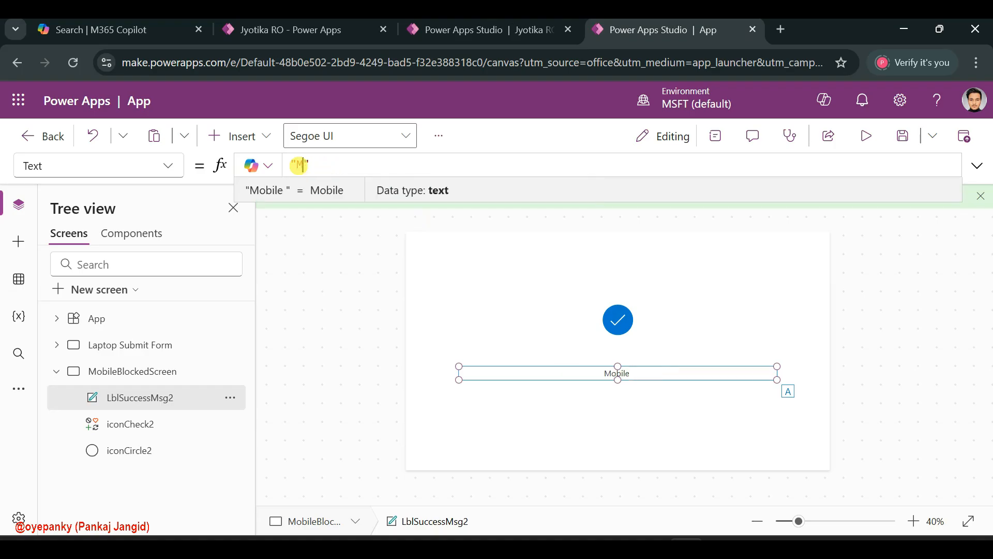
type("This Applica")
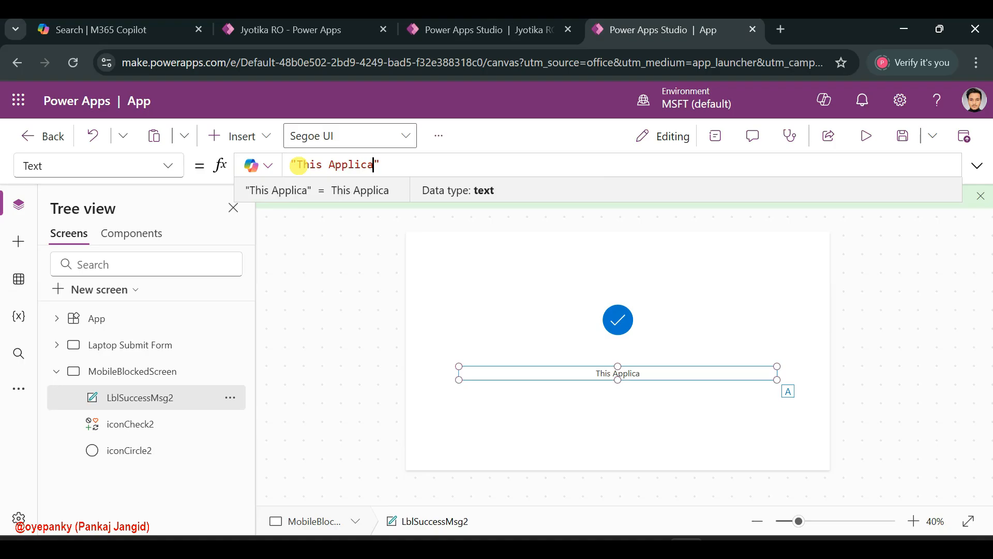
type("tion Blo")
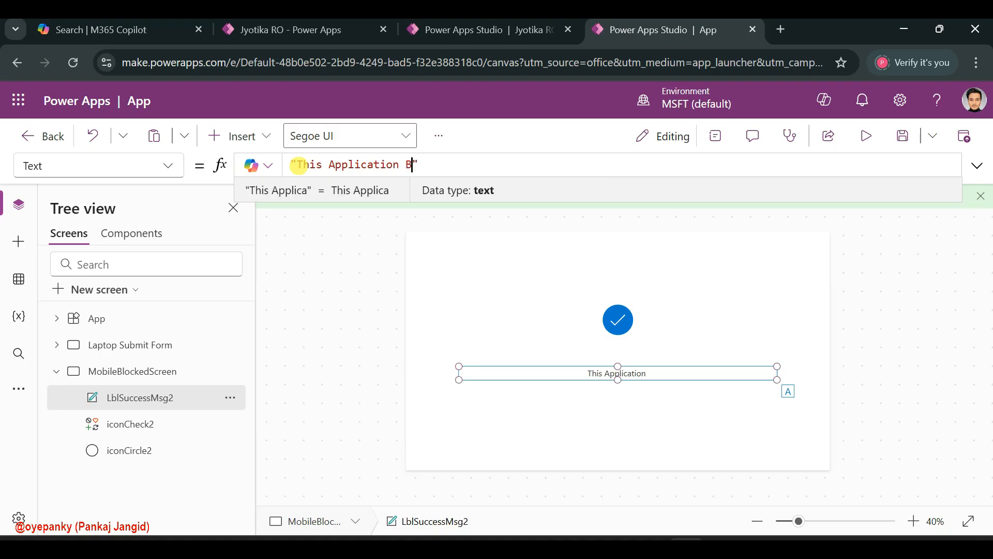
type("cked In")
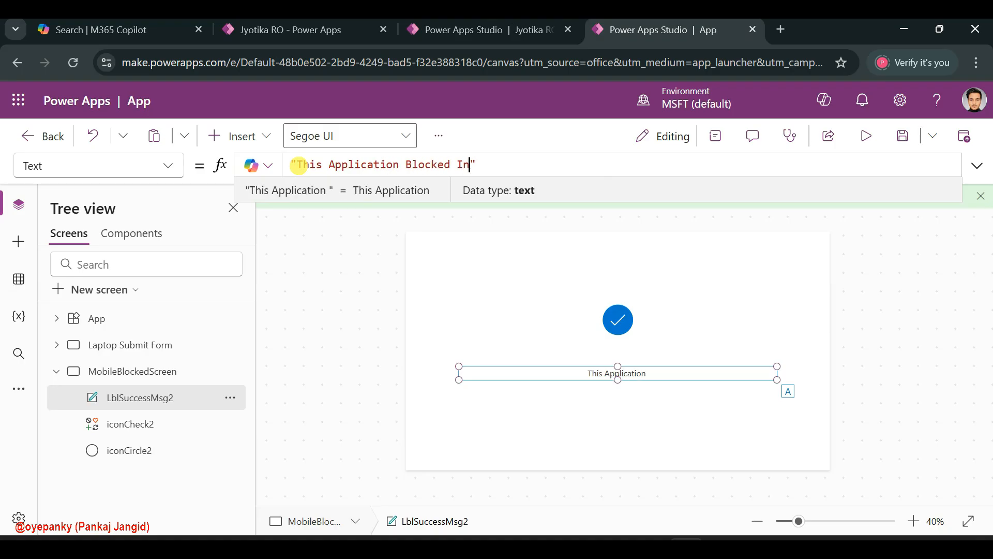
key("BackSpace")
key("BackSpace")
type("in")
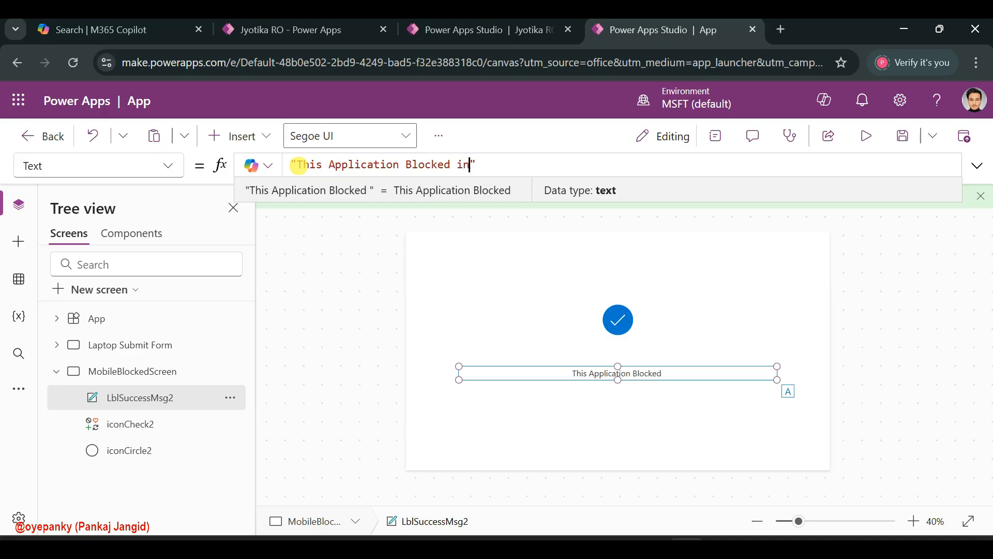
type(" Mobile Device")
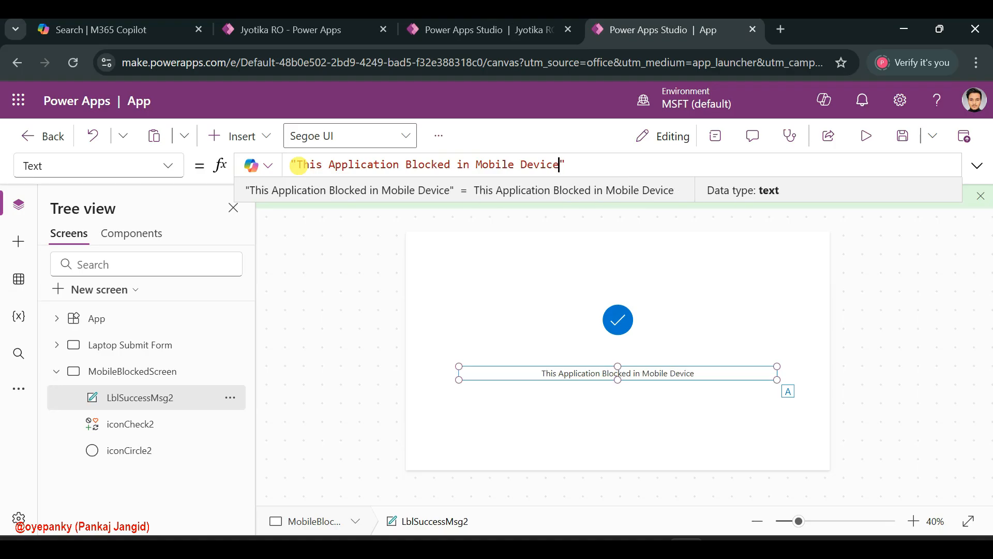
type(", Please use ")
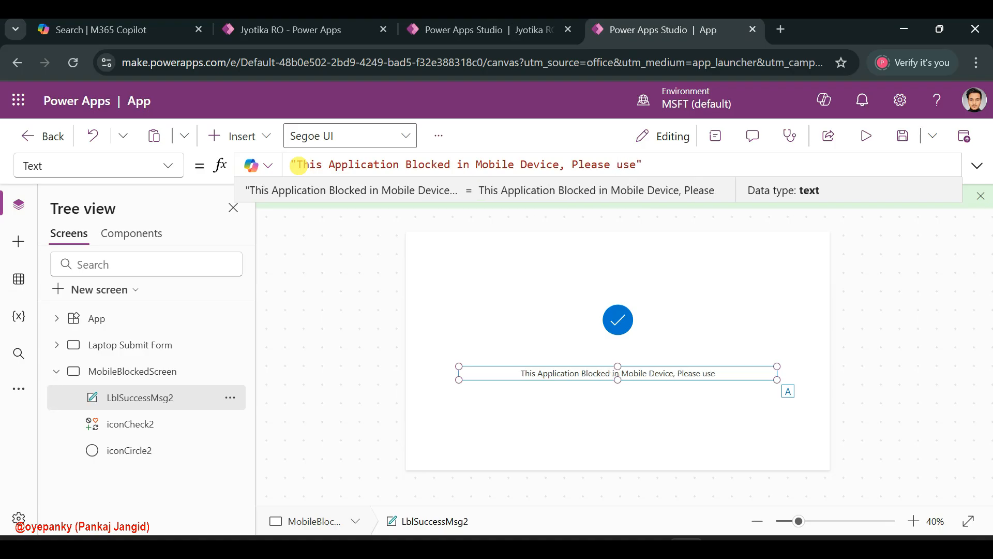
type("in Desktop")
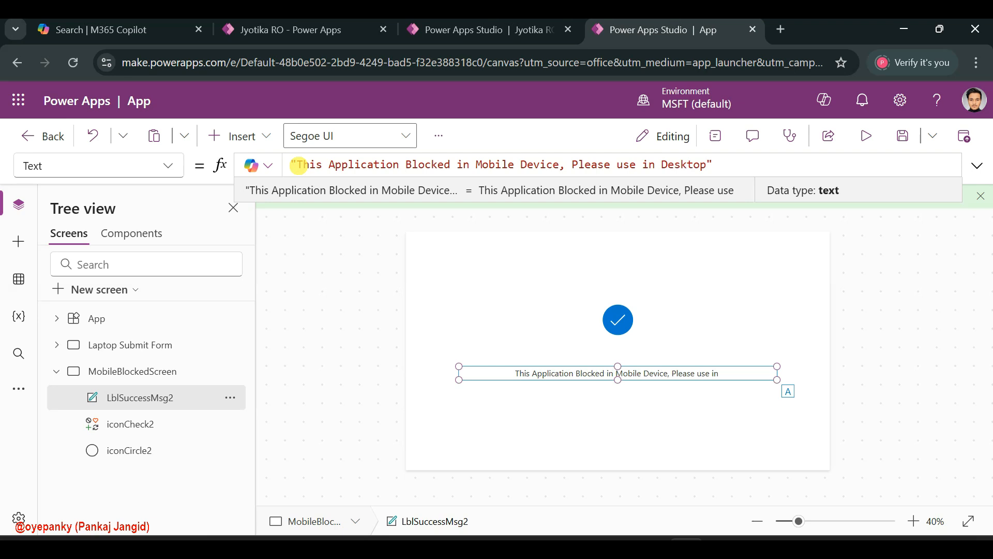
type("/laptop")
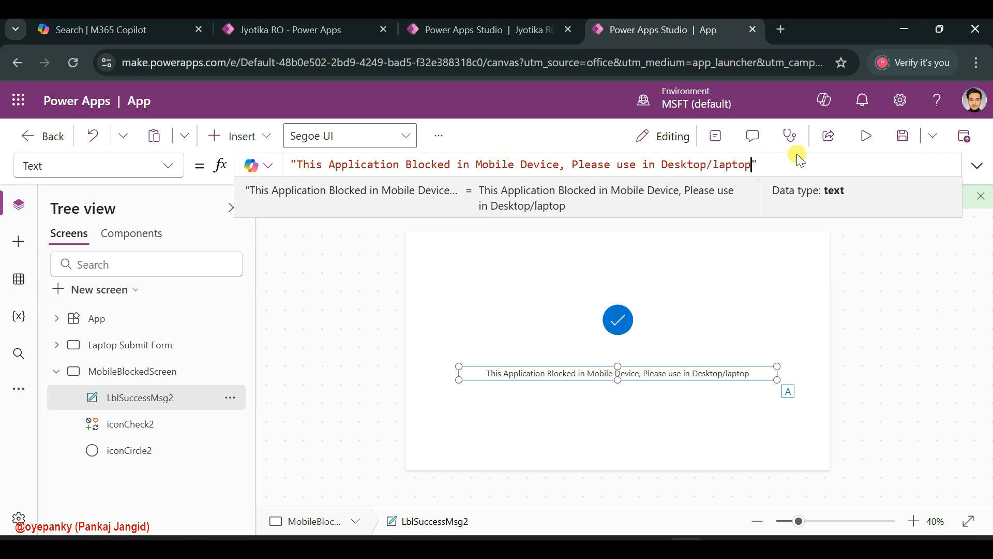
left_click(713, 166)
key("Delete")
type("L")
Step: Change the check mark icon on MobileBlockedScreen to the Cancel icon
left_click(623, 325)
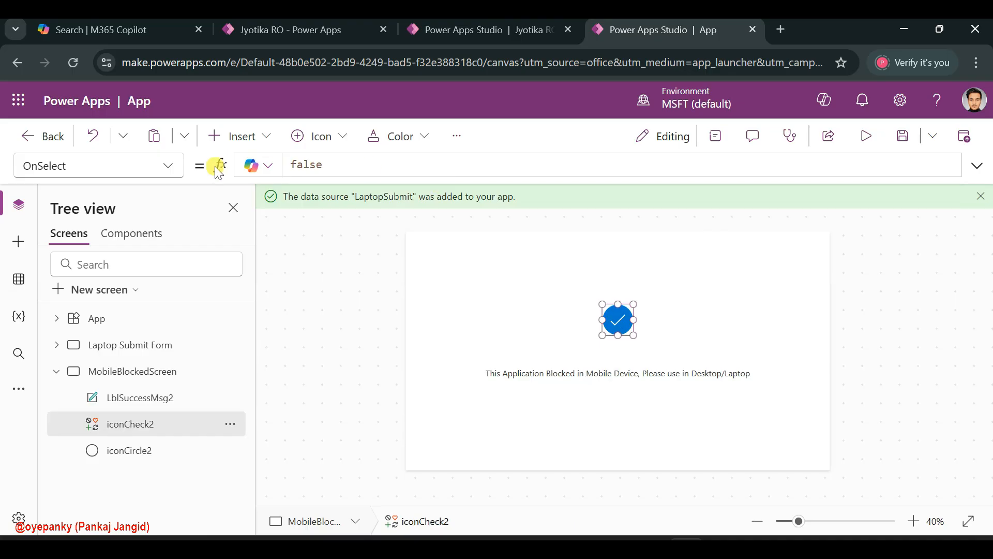
left_click(716, 136)
left_click(917, 324)
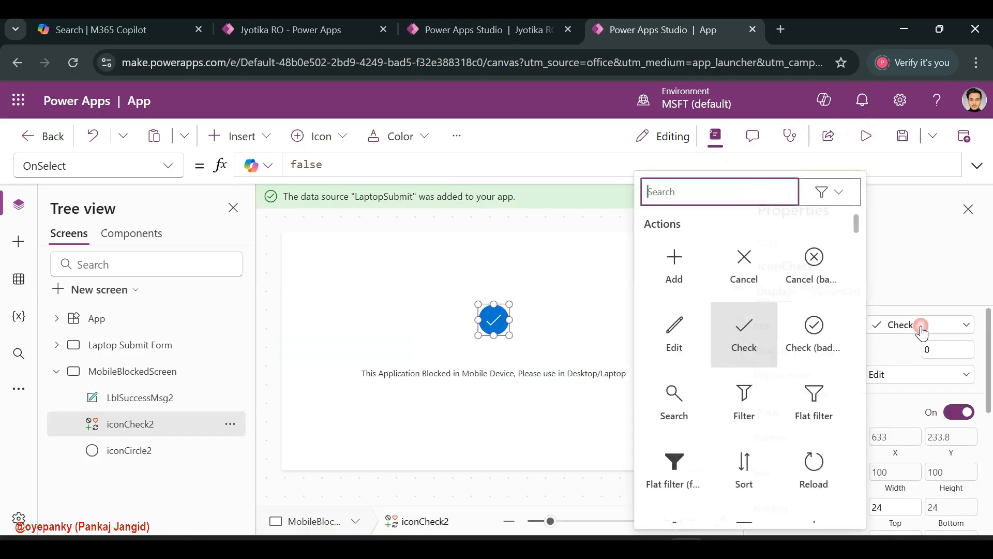
scroll(742, 430, "down", 1)
scroll(741, 430, "up", 1)
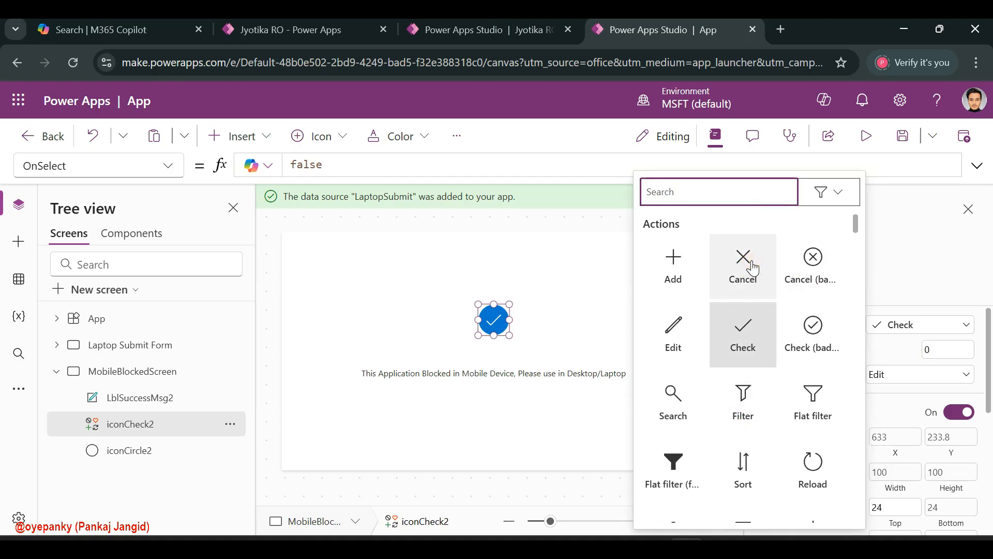
left_click(751, 265)
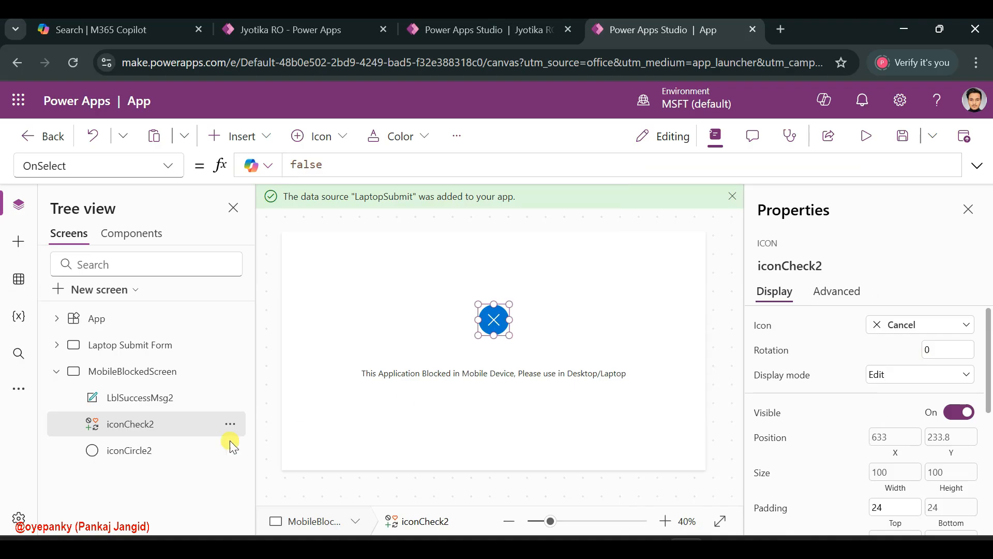
Step: Fill the circle behind the cancel icon with the red theme color
left_click(146, 456)
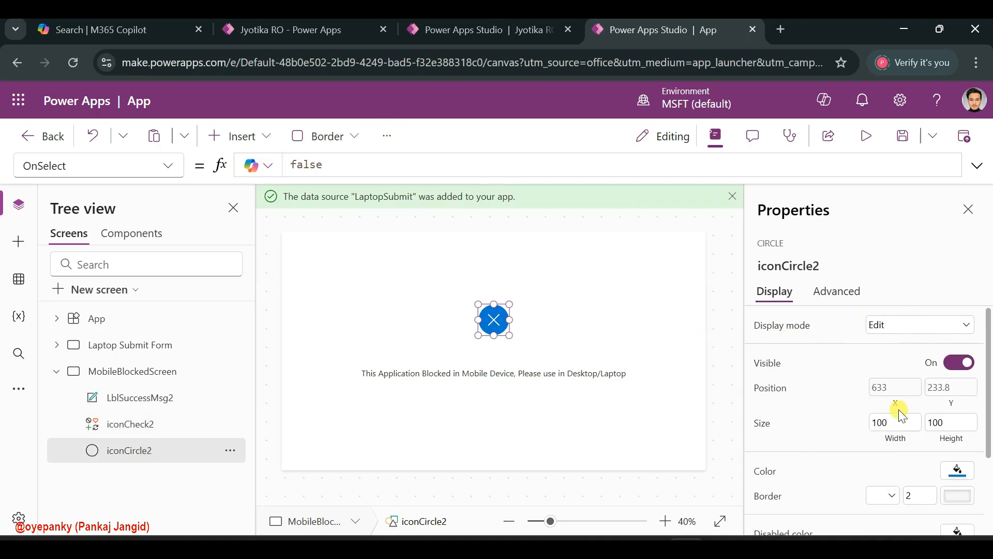
left_click(956, 469)
left_click(830, 313)
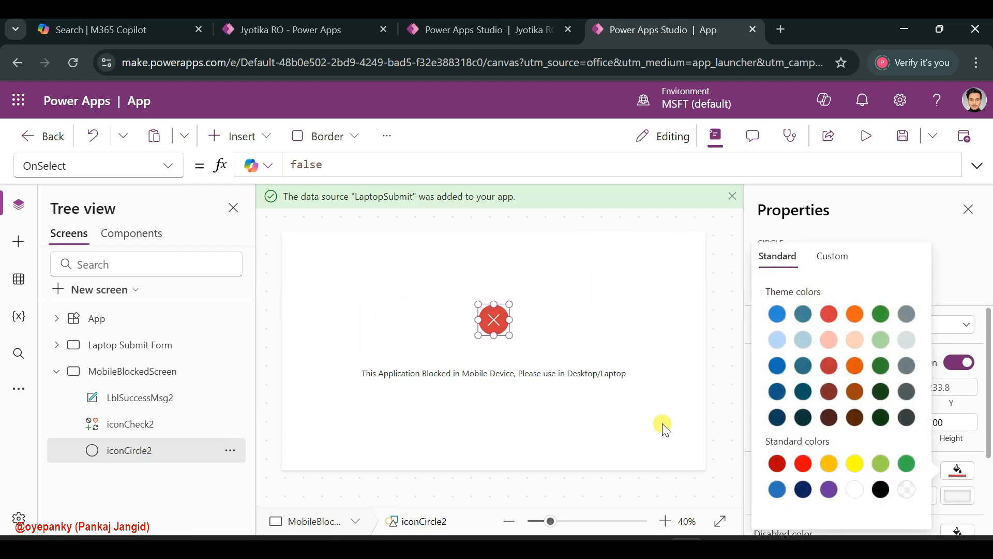
left_click(677, 409)
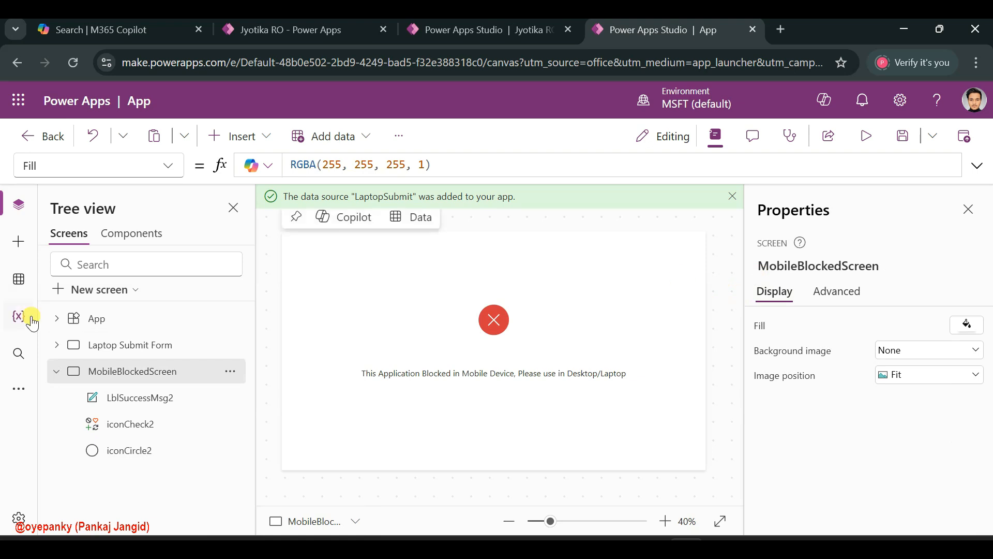
Step: Collapse the MobileBlockedScreen entry and view it alongside the Laptop Submit Form screen
left_click(55, 372)
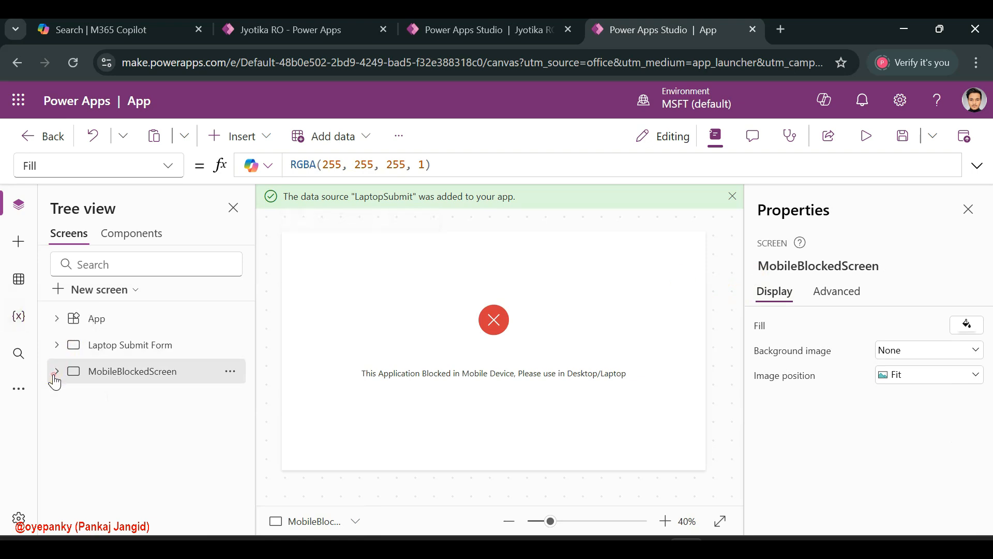
left_click(127, 345)
left_click(136, 373)
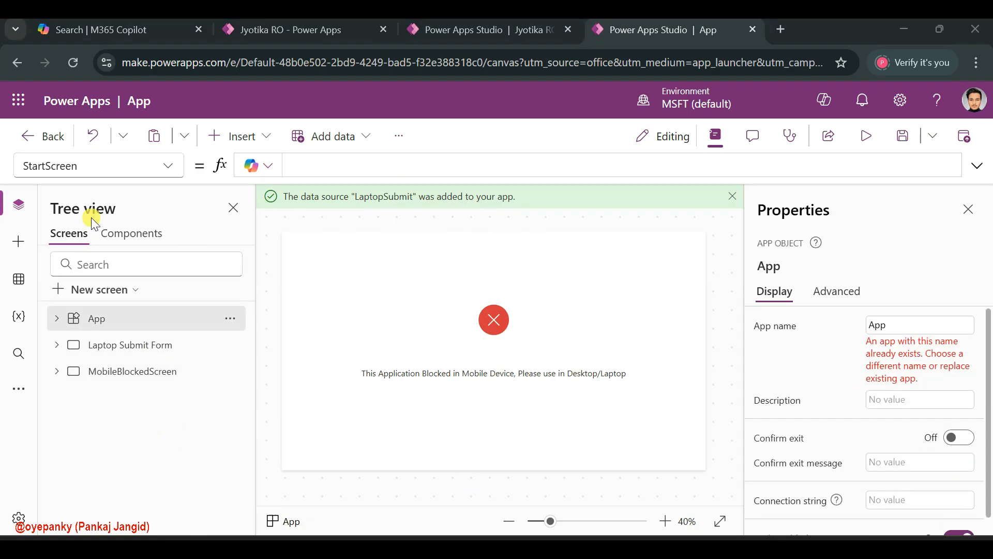
left_click(162, 344)
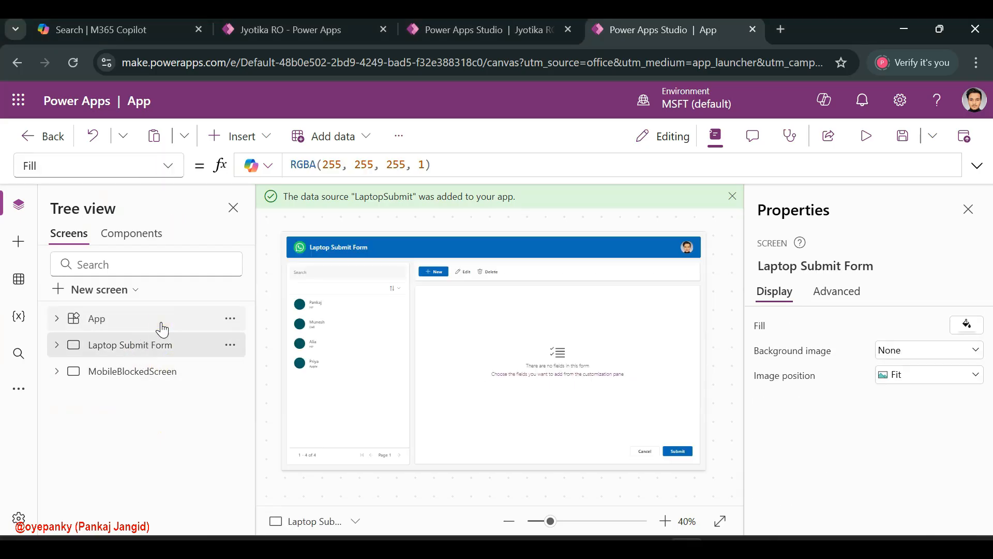
Step: Begin the App object's StartScreen formula with the condition If(App.Width < 700
left_click(162, 326)
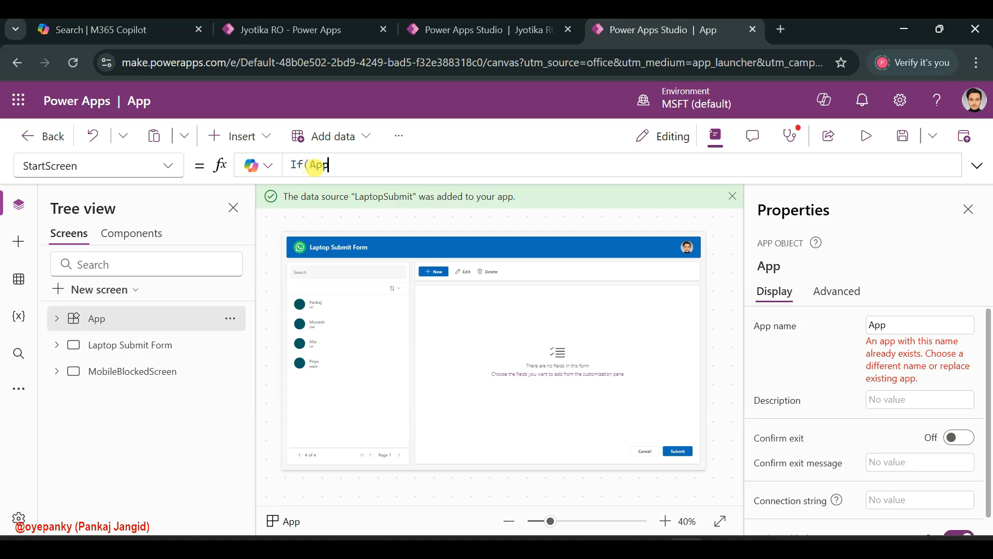
type(".")
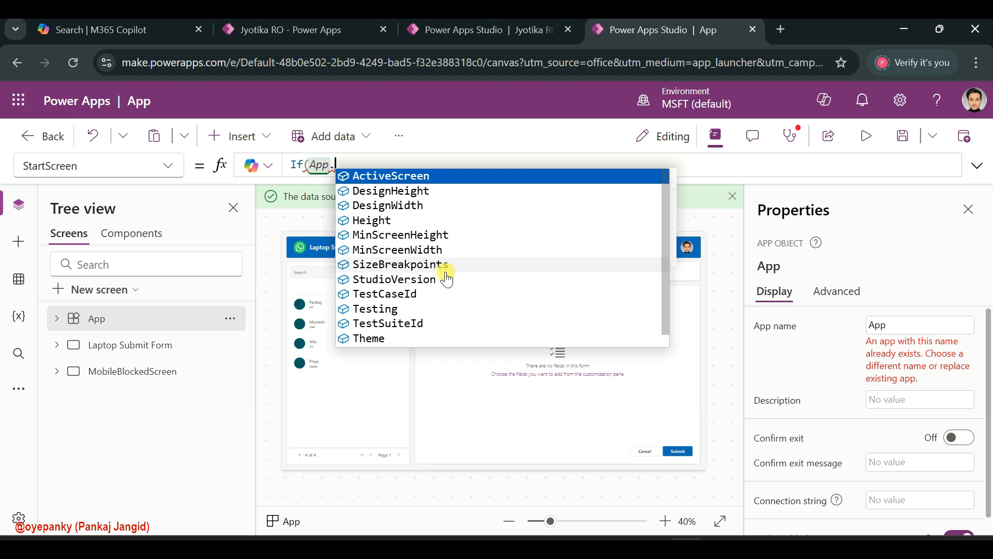
scroll(447, 280, "down", 1)
left_click(389, 339)
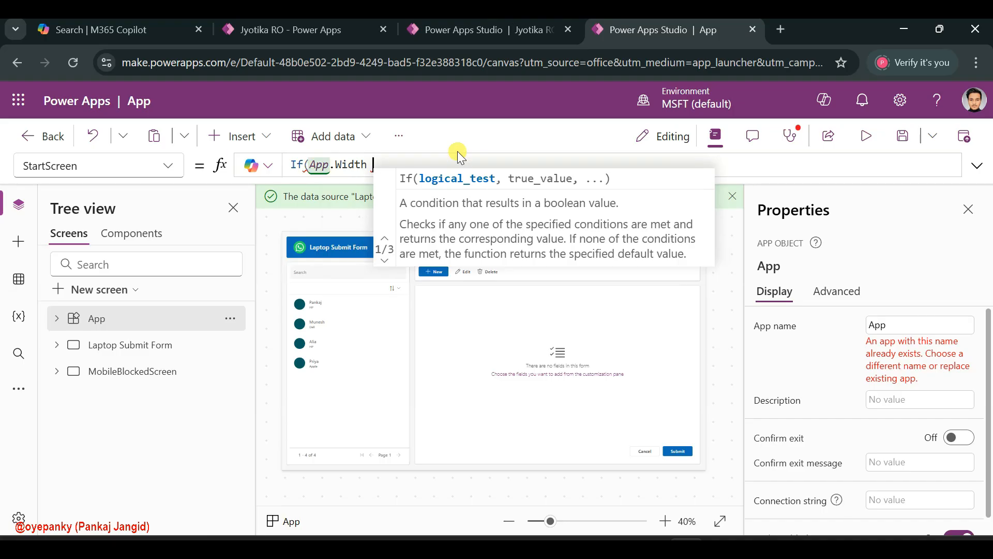
type("< 700")
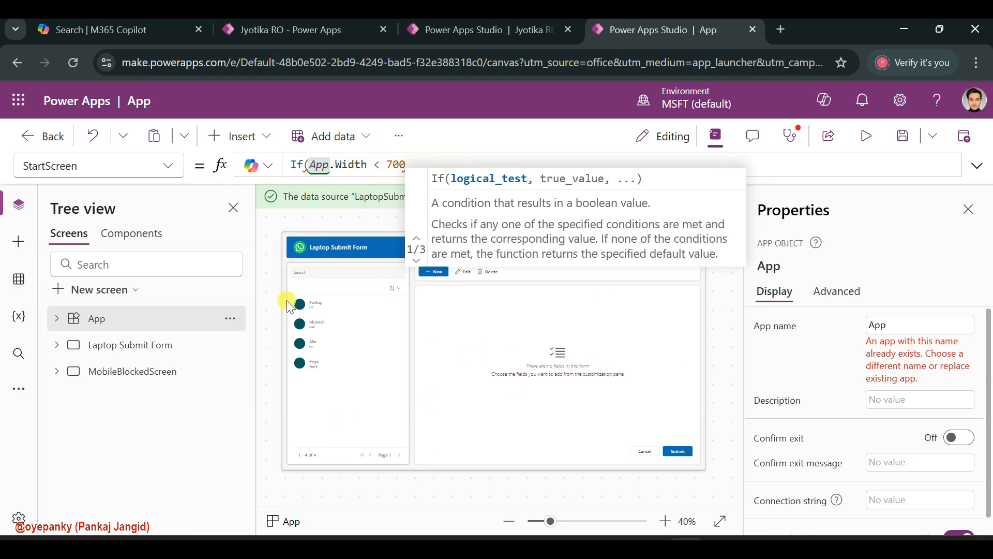
Step: Inspect the Width formula of the Laptop Submit Form screen and check the value of App.Width
left_click(149, 344)
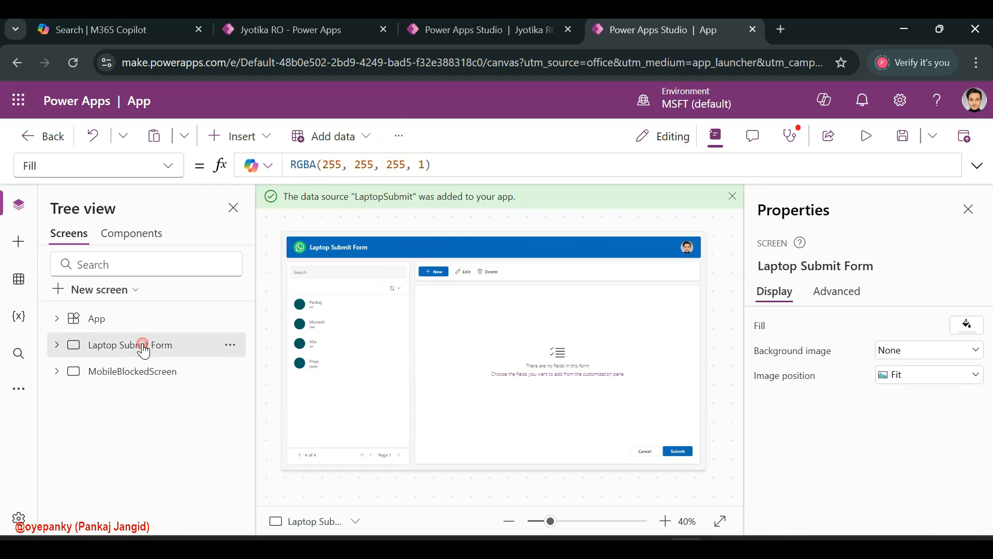
left_click(176, 171)
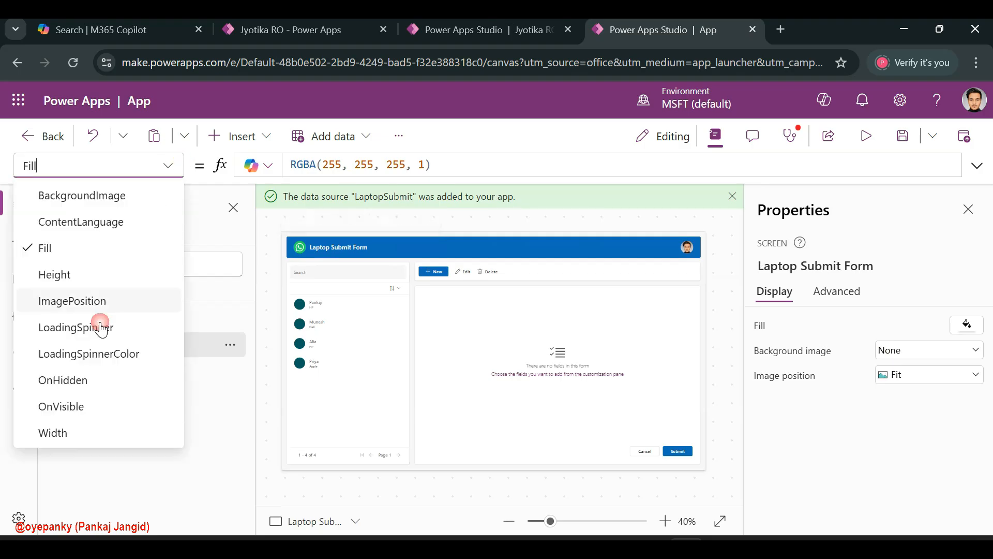
left_click(81, 434)
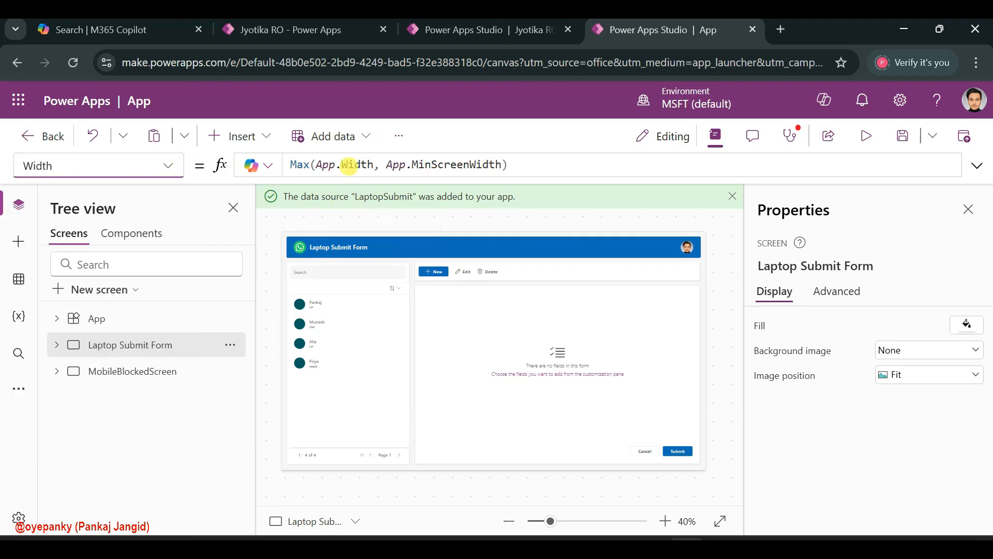
left_click(347, 165)
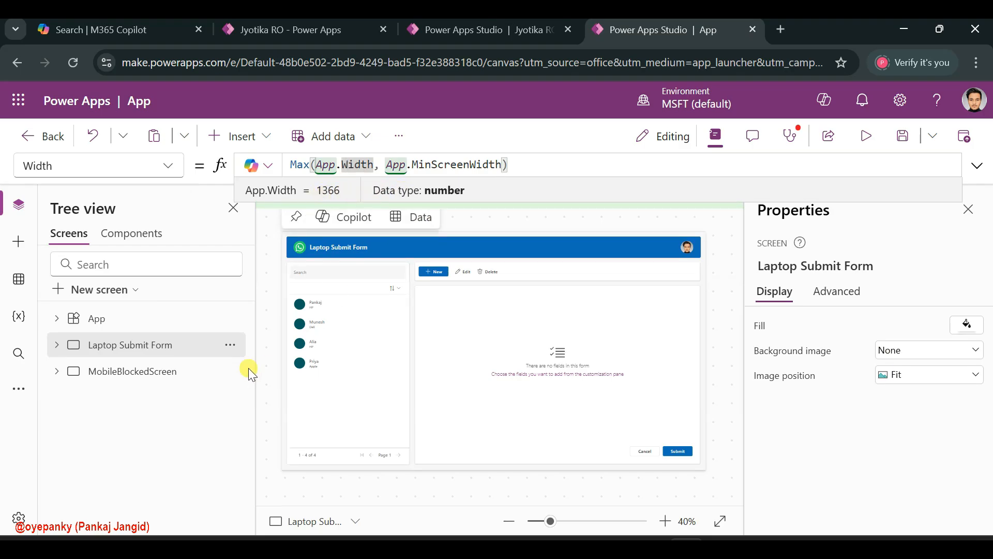
Step: Return to the App object's StartScreen formula and add MobileBlockedScreen as the result when the condition is true
left_click(133, 372)
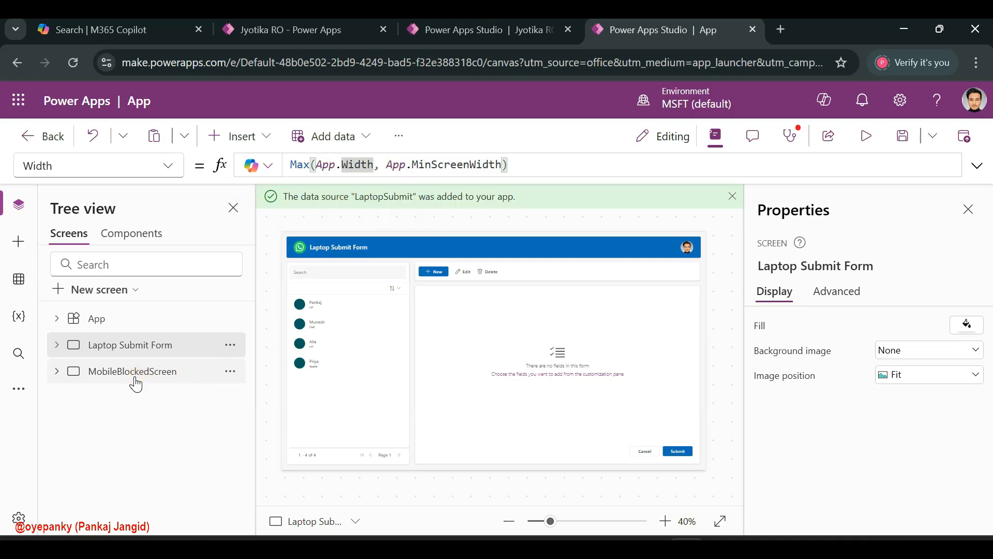
left_click(133, 344)
left_click(145, 318)
left_click(414, 165)
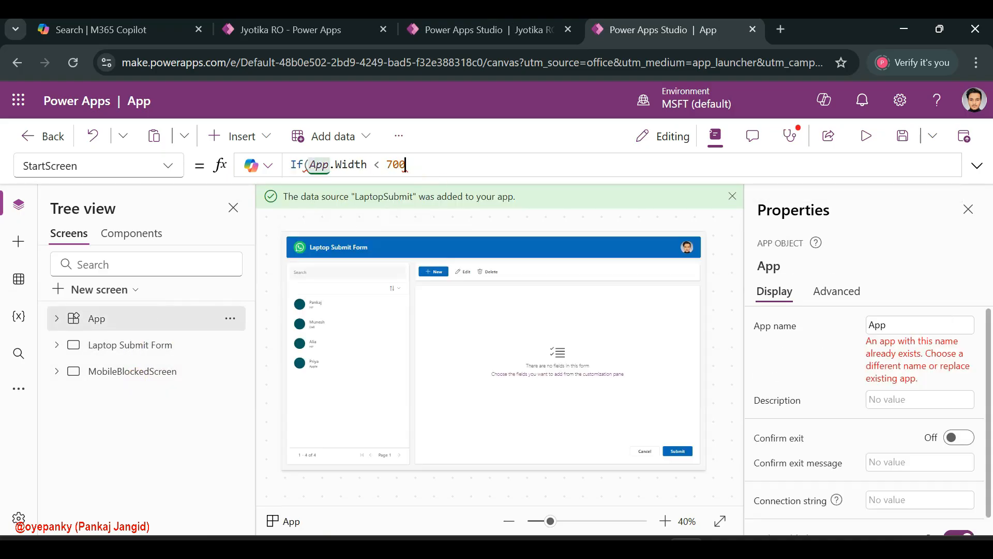
mouse_move(312, 165)
type(",")
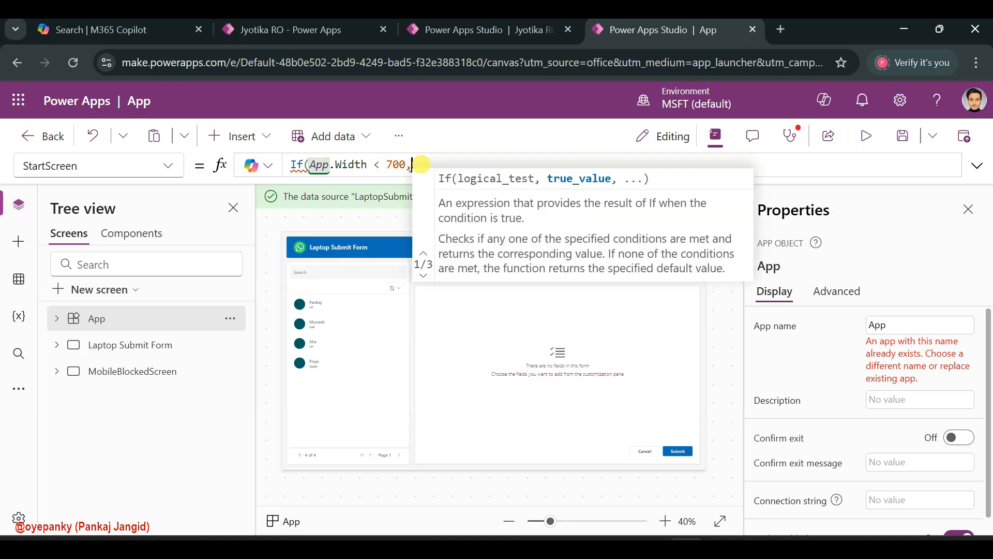
type("Monil")
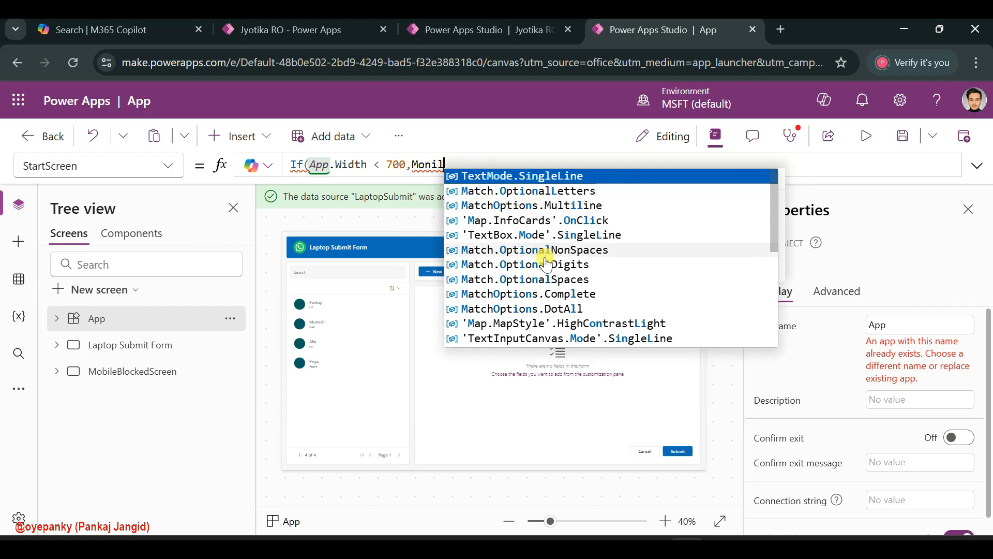
key("BackSpace")
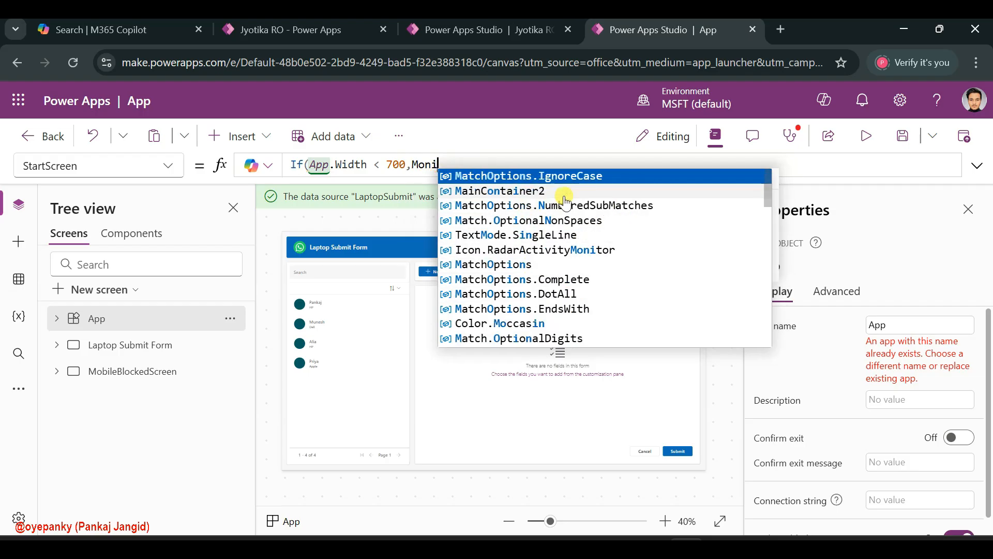
key("BackSpace")
key("BackSpace")
type("bil")
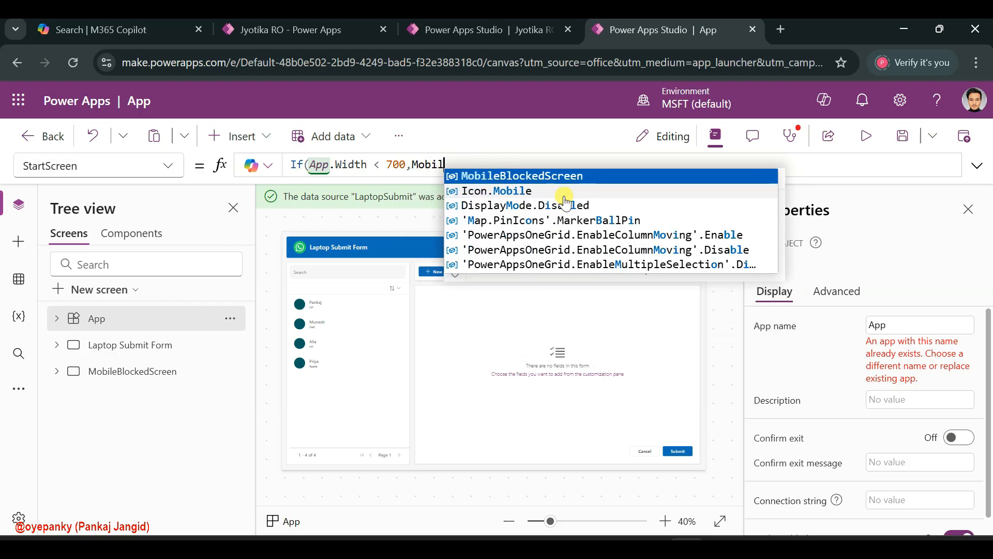
left_click(564, 179)
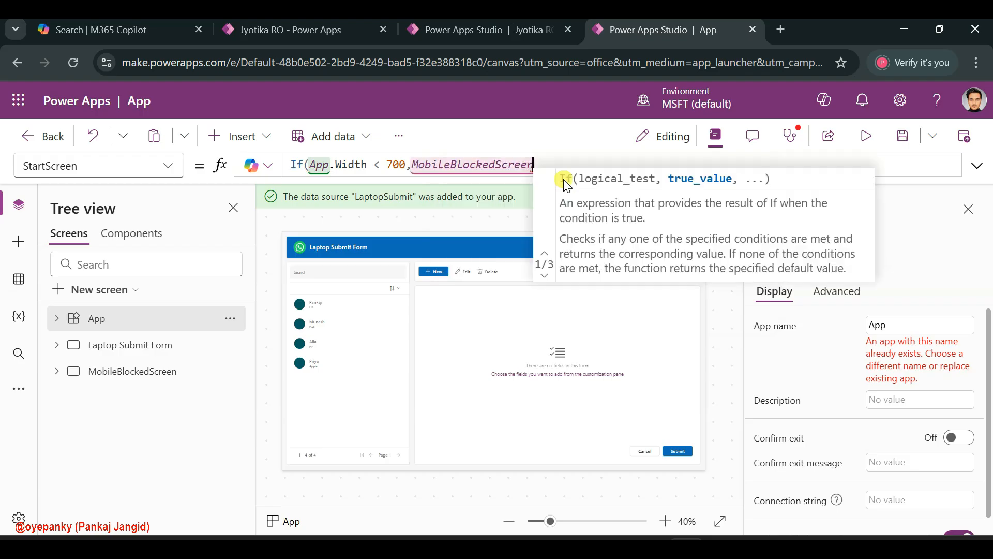
type(",")
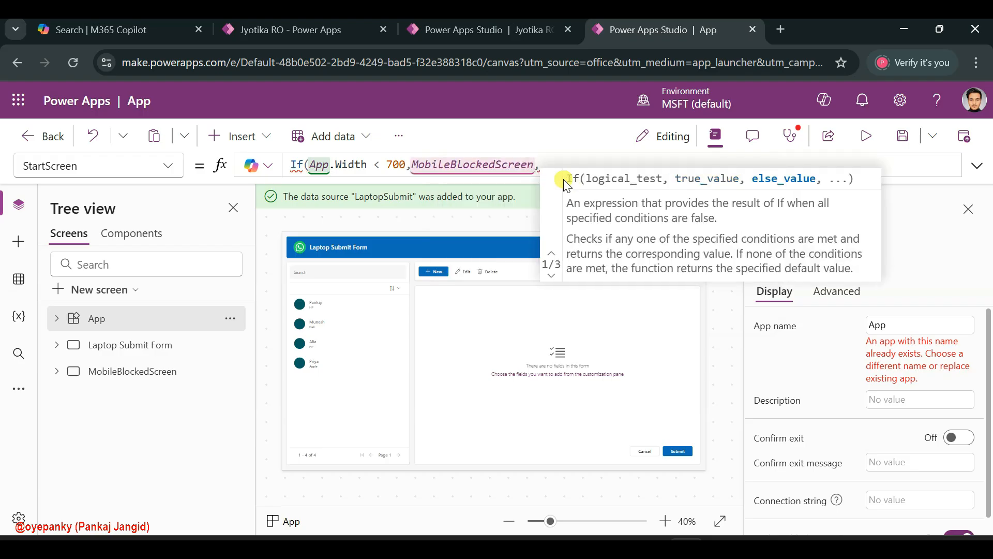
Step: Complete the StartScreen formula with the 'Laptop Submit Form' screen as the else value and close the If function
type("Laptop")
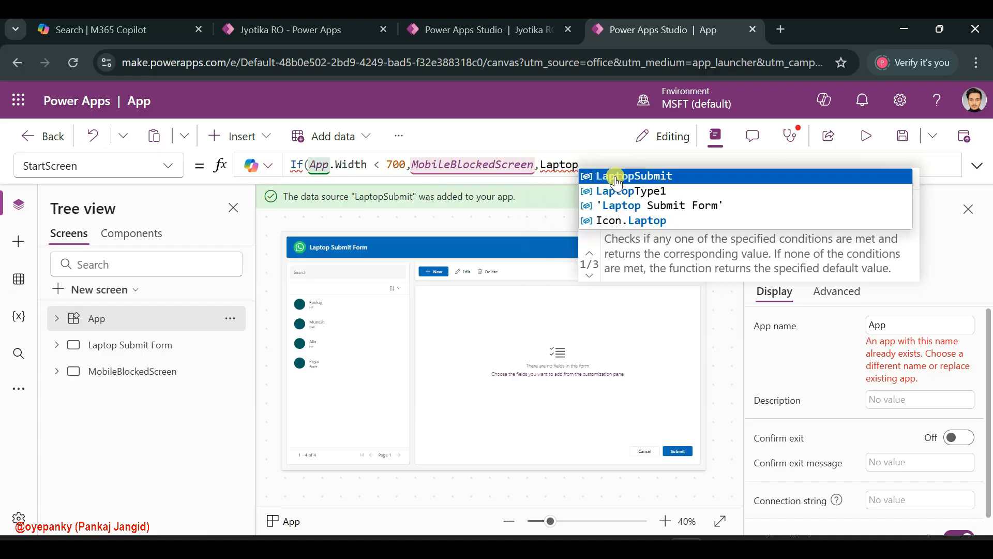
left_click(616, 179)
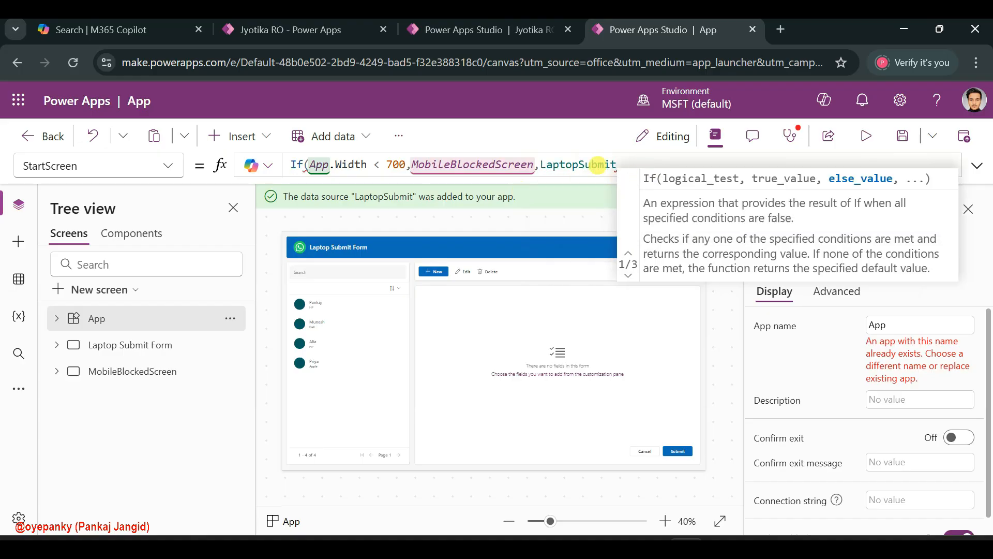
type(")")
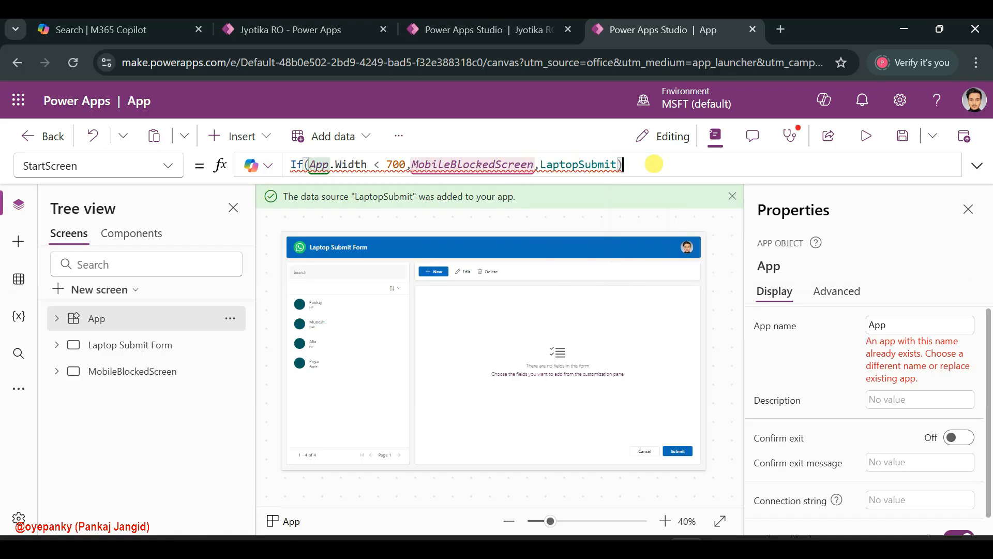
key("BackSpace")
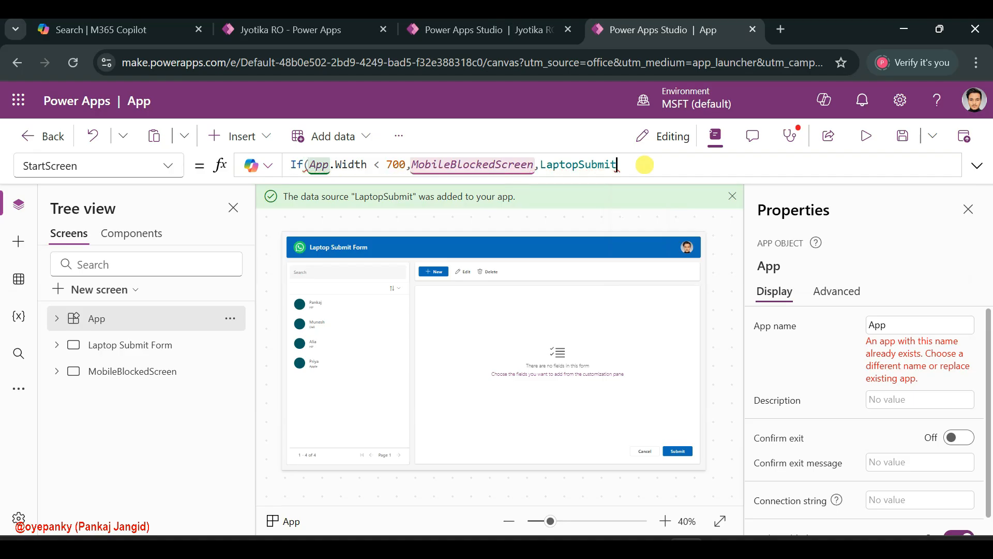
key("BackSpace")
key("BackSpace")
key("BackSpace")
type("p")
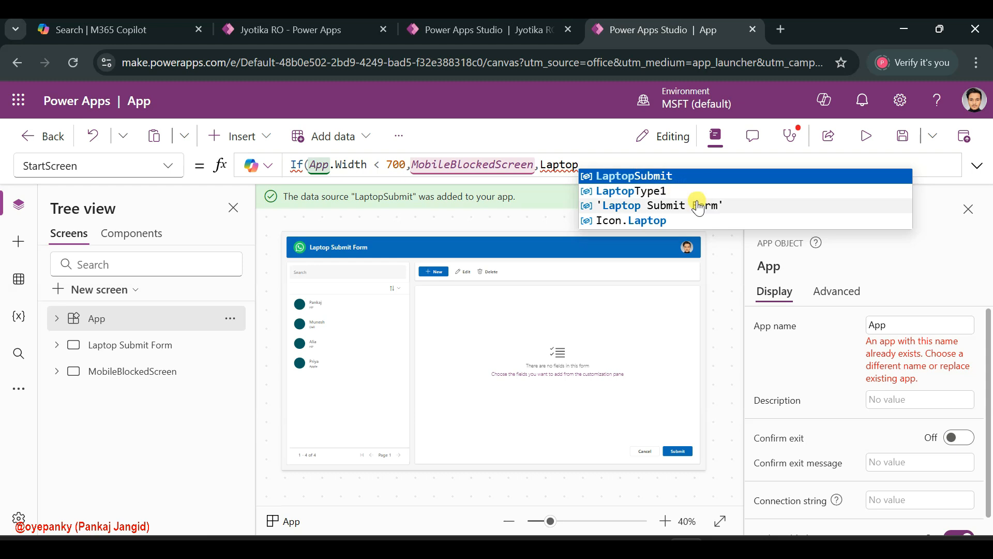
left_click(697, 203)
type(")")
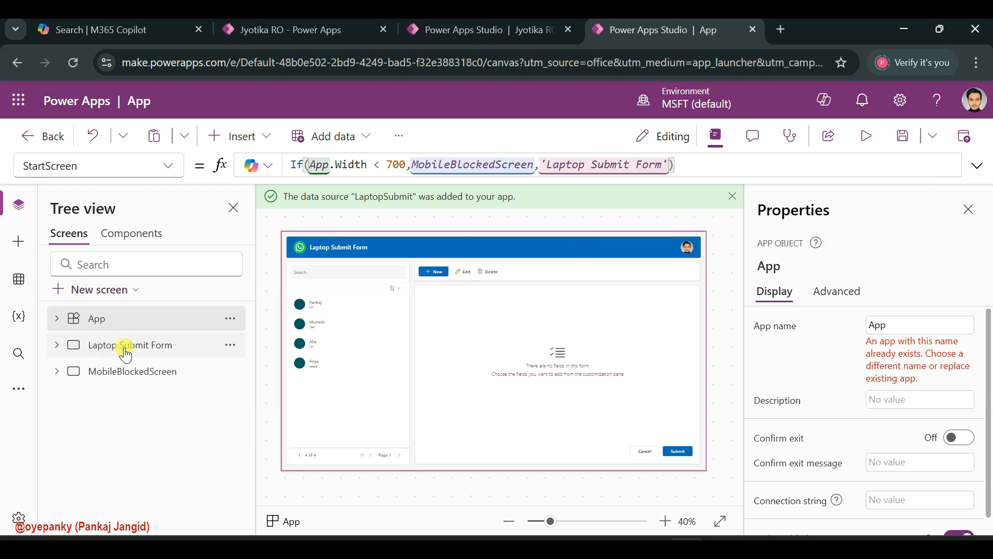
Step: View the Laptop Submit Form and MobileBlockedScreen screens, and check the width threshold in the App object's StartScreen formula
left_click(106, 345)
left_click(116, 372)
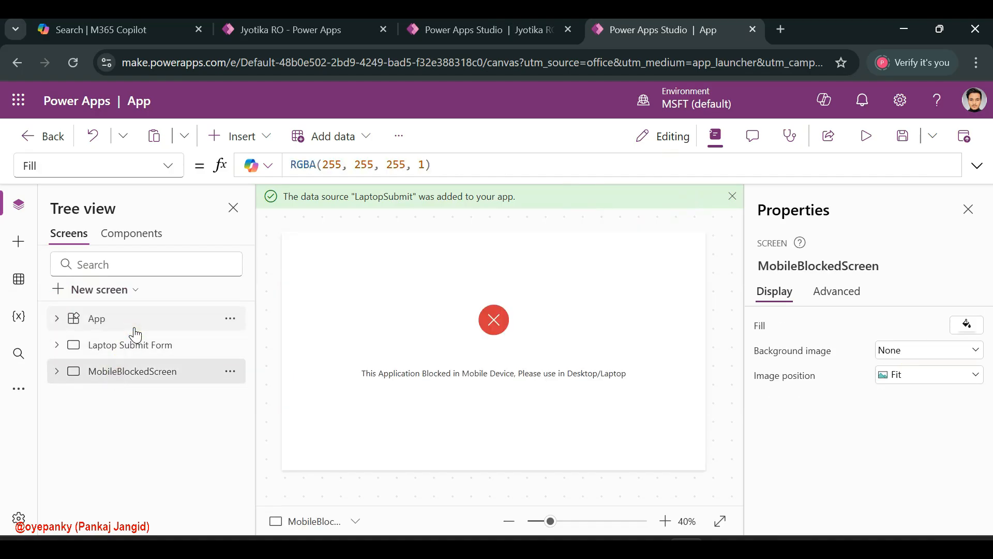
left_click(129, 324)
left_click(387, 165)
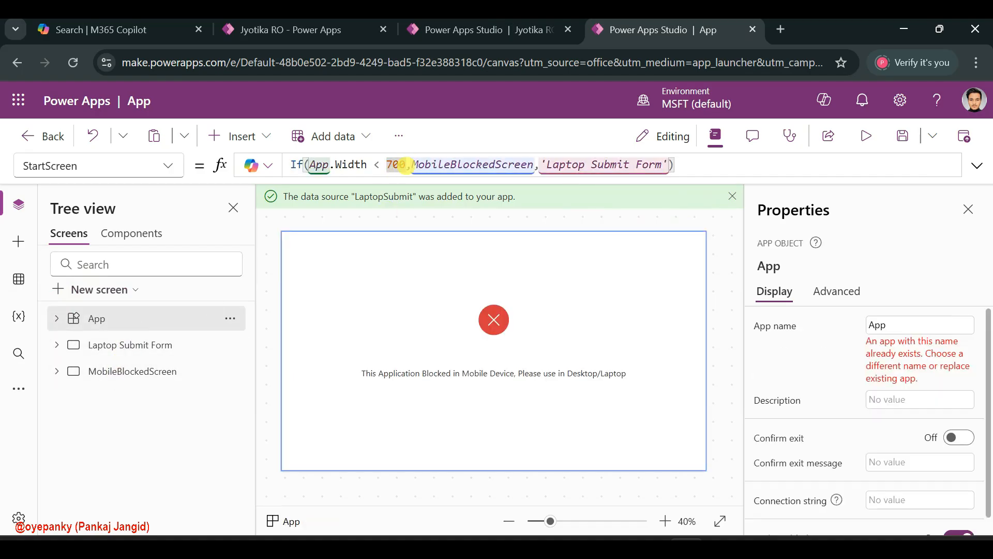
left_click_drag(407, 165, 387, 165)
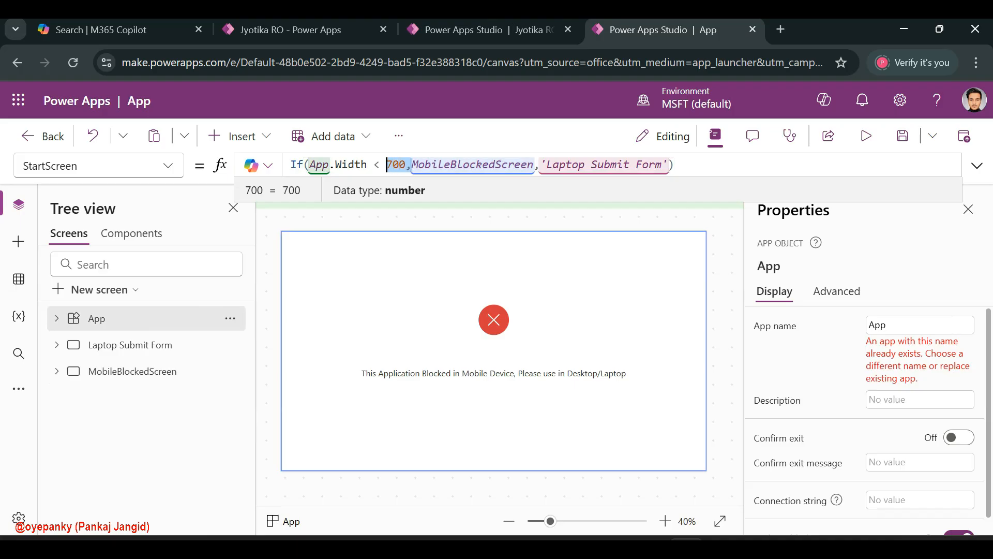
Step: Try the greater-than operator in the StartScreen condition, and restore the less-than operator
left_click(387, 164)
left_click(380, 164)
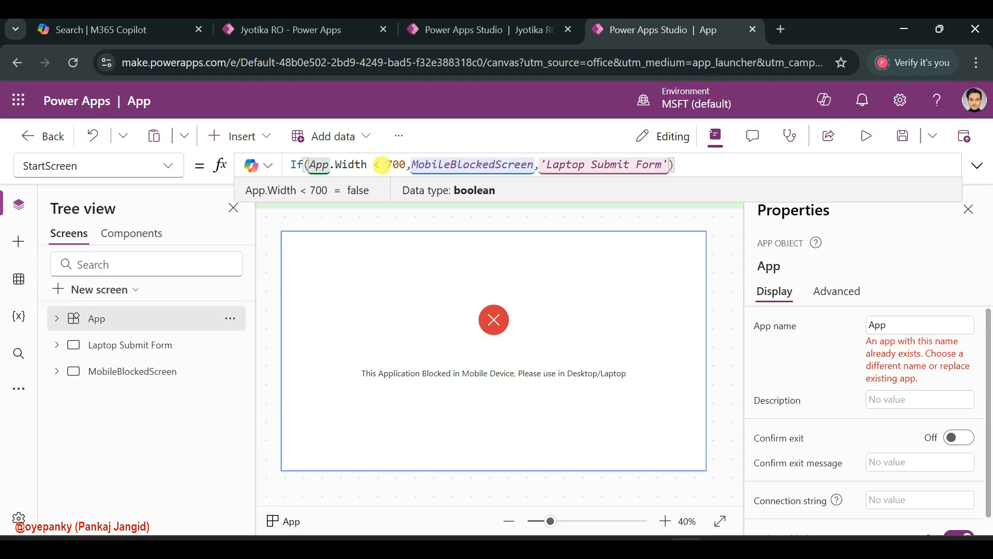
key("BackSpace")
type(">")
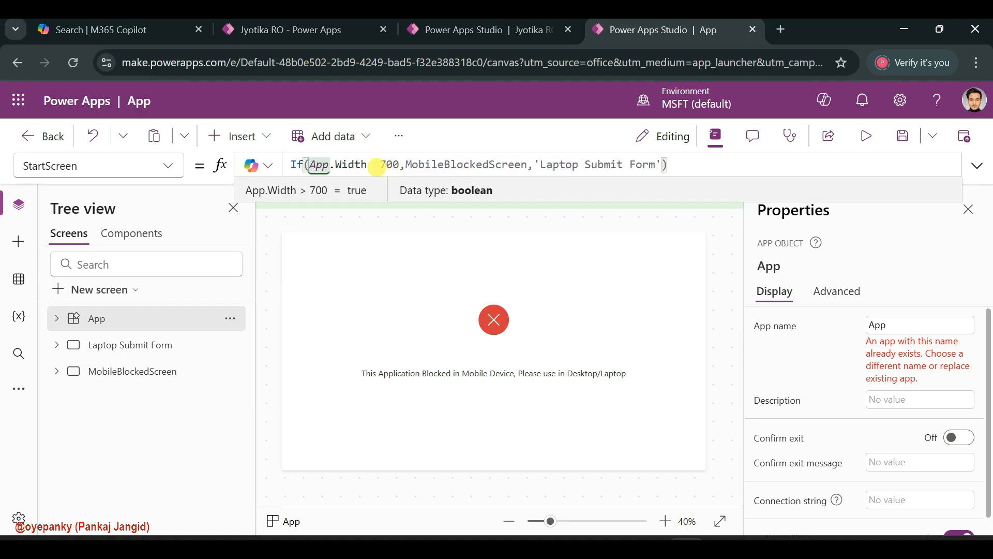
key("BackSpace")
type("<")
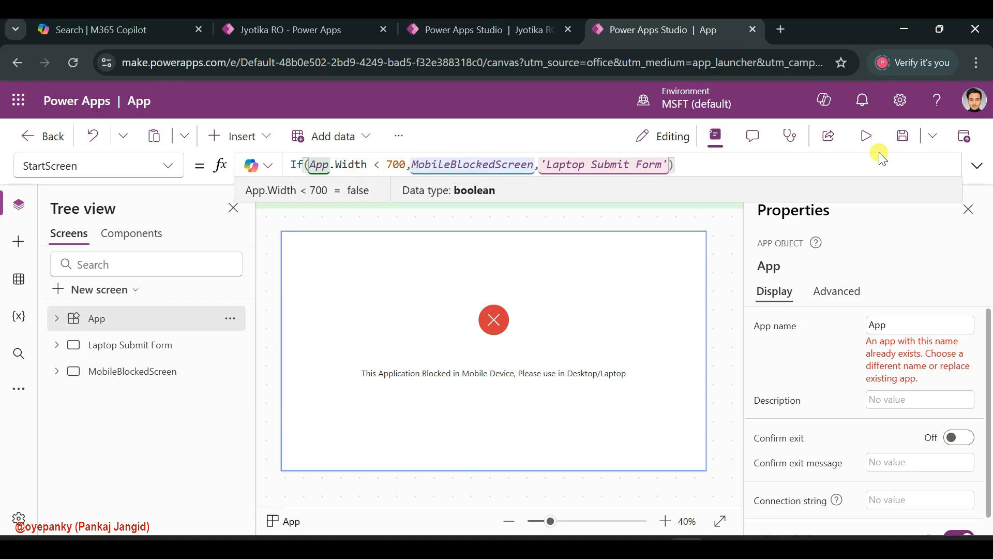
Step: Save the app under the name Mobile Blocked testing
left_click(902, 137)
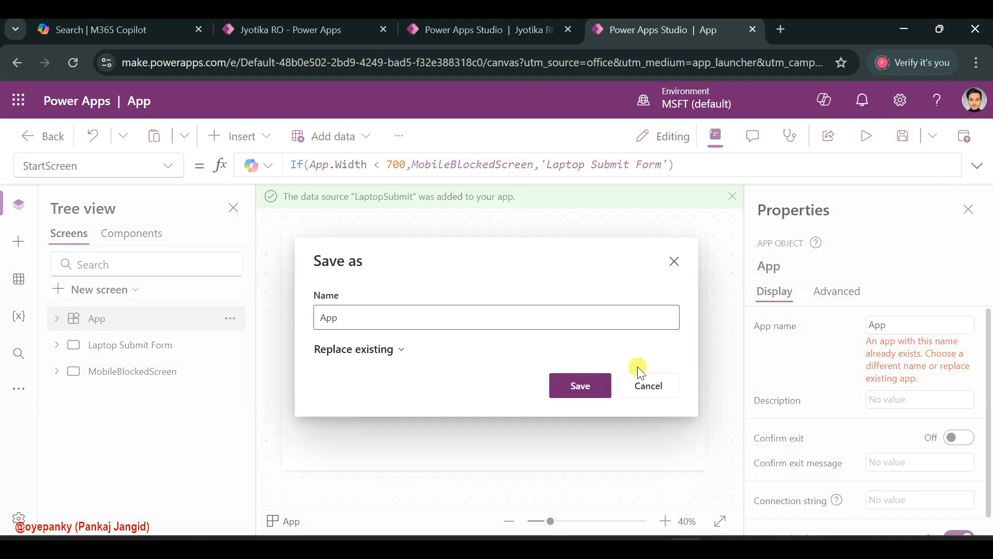
left_click(392, 317)
double_click(385, 320)
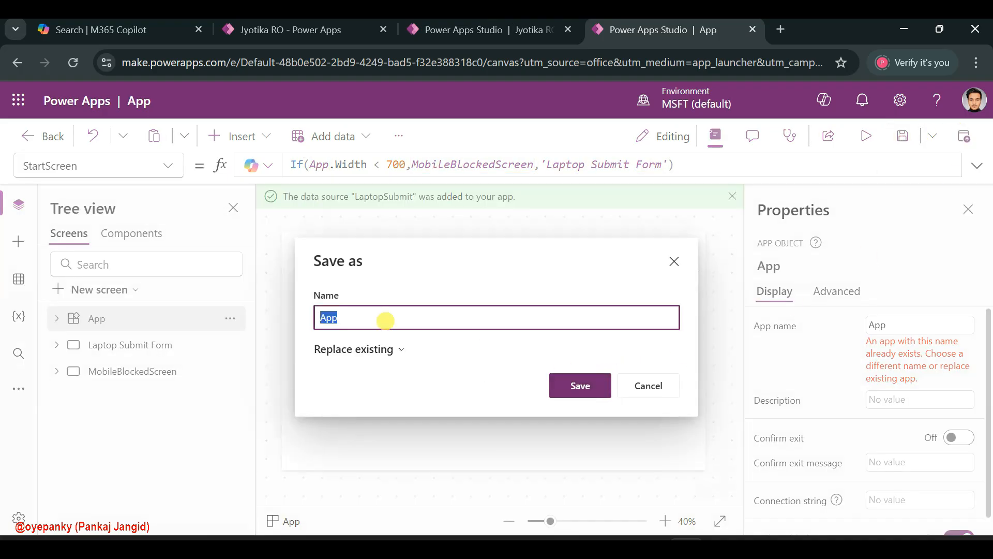
type("Mobile Blocked testing")
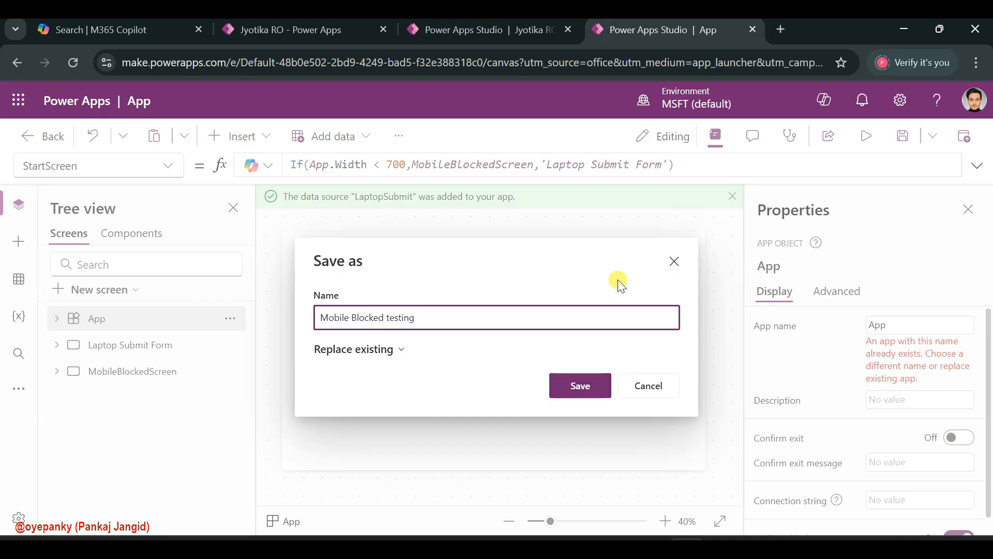
left_click(581, 386)
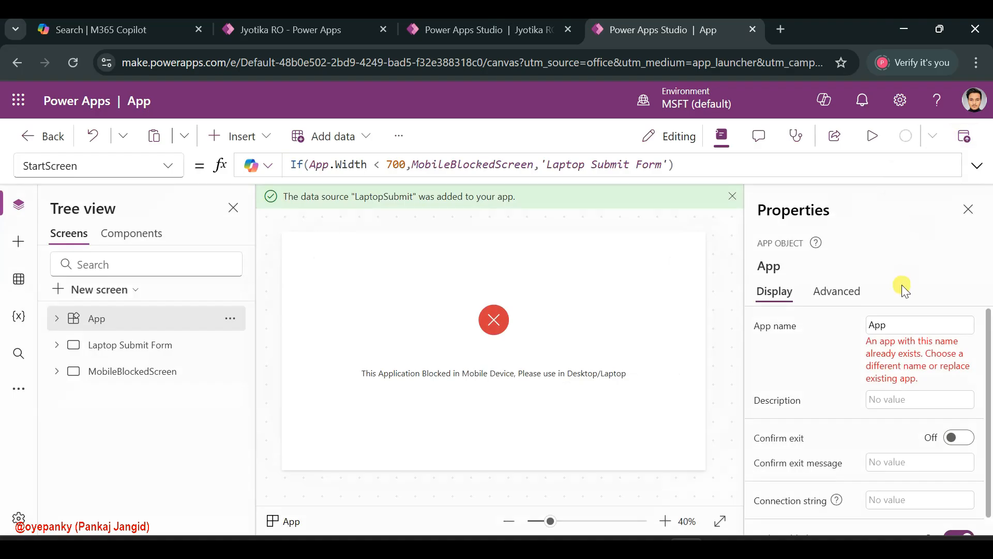
Step: Publish the current version of the Mobile Blocked testing app
left_click(967, 140)
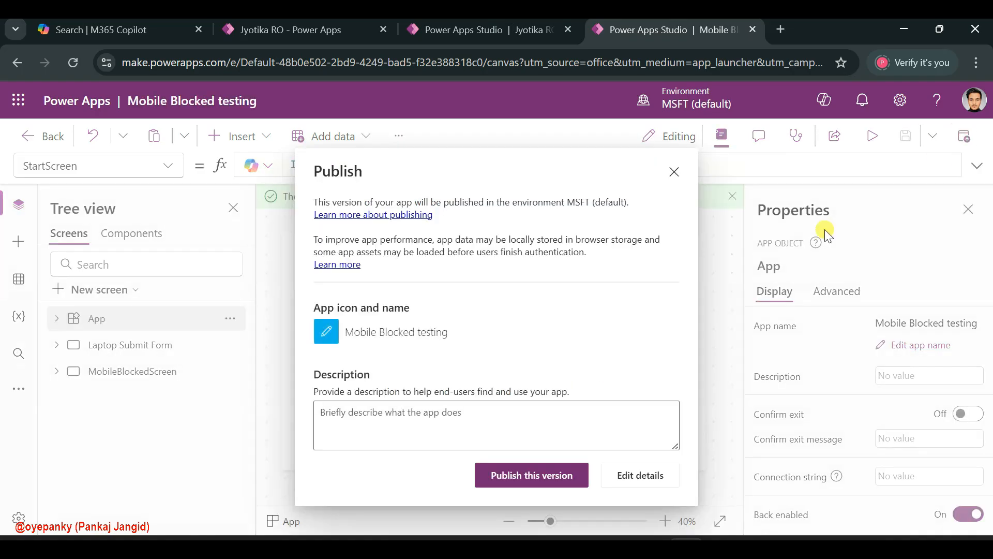
left_click(552, 481)
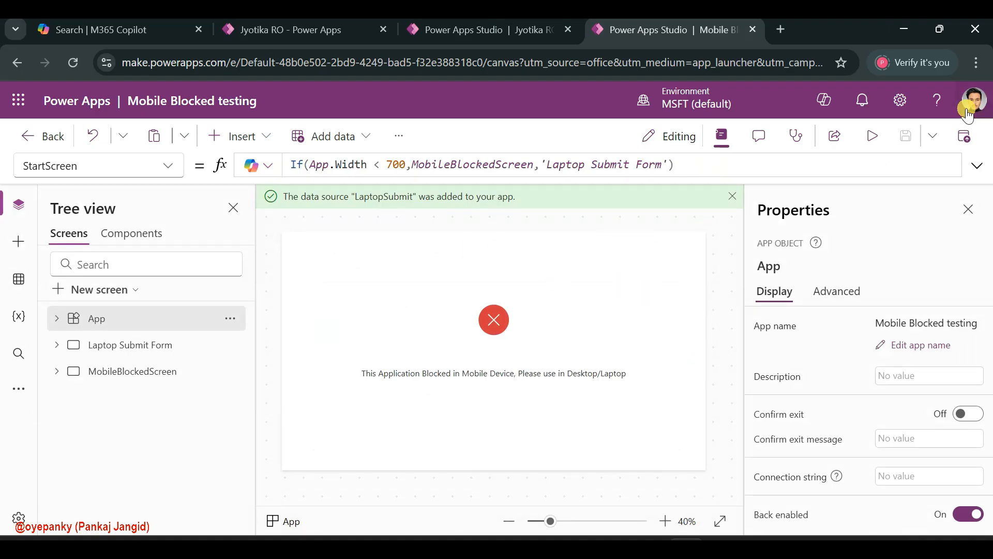
left_click(964, 136)
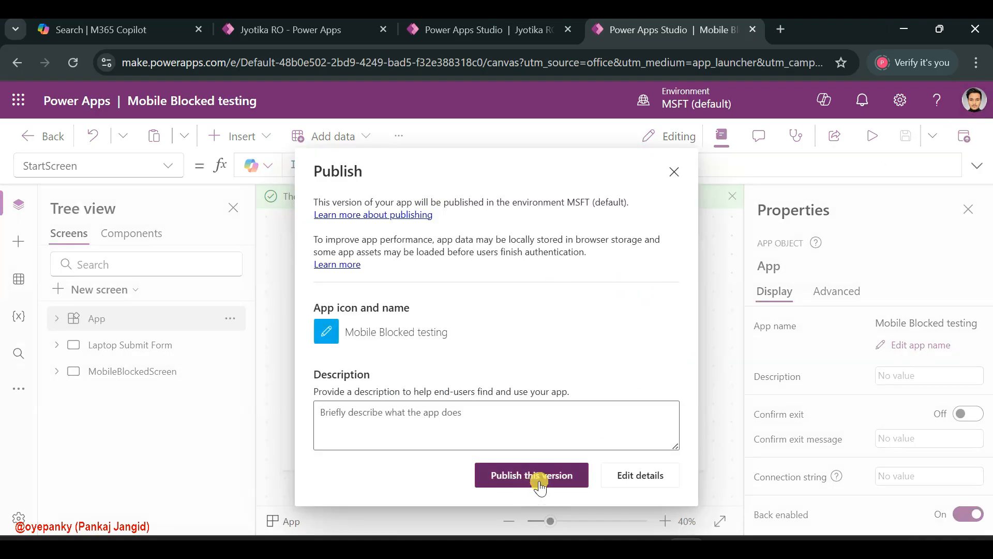
left_click(539, 477)
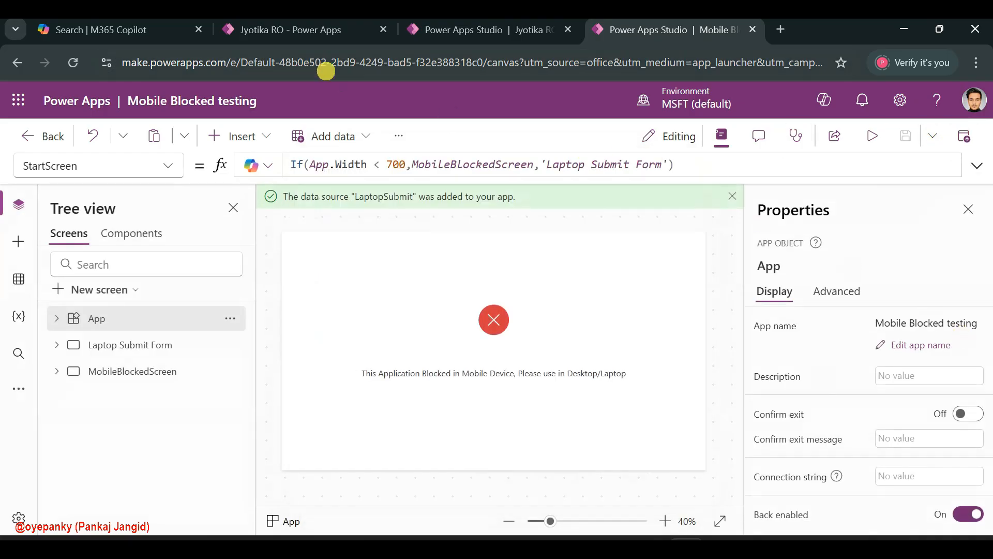
Step: Open the Power Apps app list and play the published Mobile Blocked testing app to check its start screen
left_click(18, 100)
scroll(216, 308, "down", 1)
left_click(130, 325)
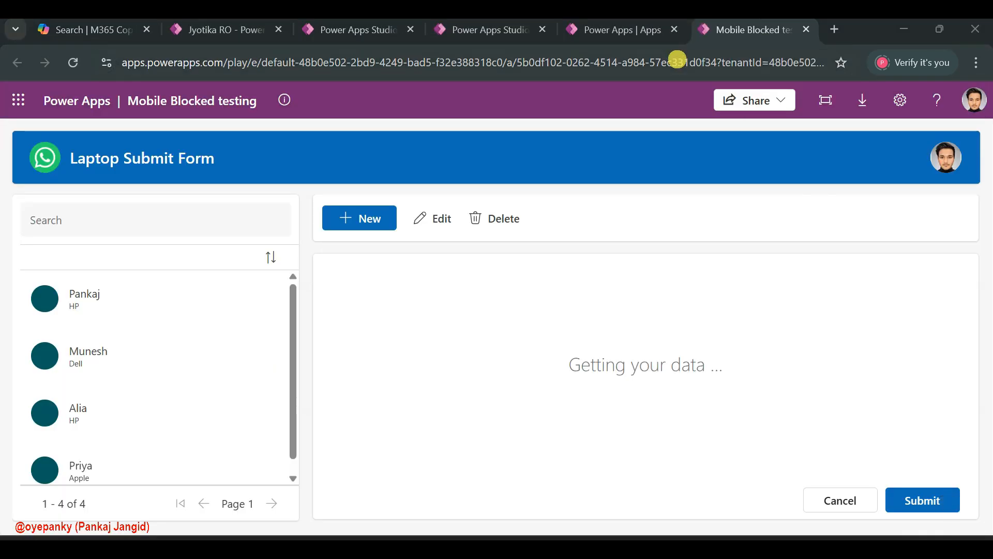
left_click(613, 32)
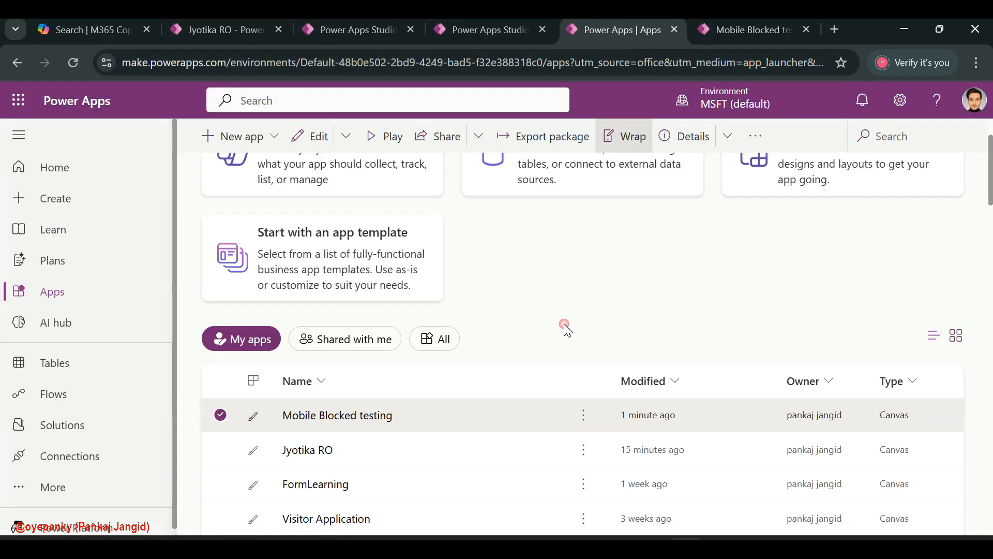
left_click(558, 417)
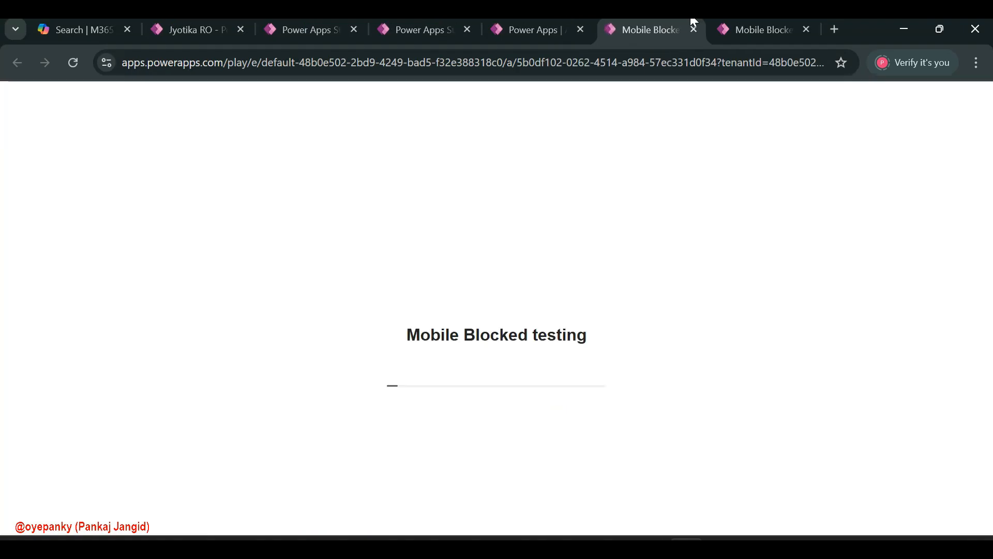
left_click(812, 28)
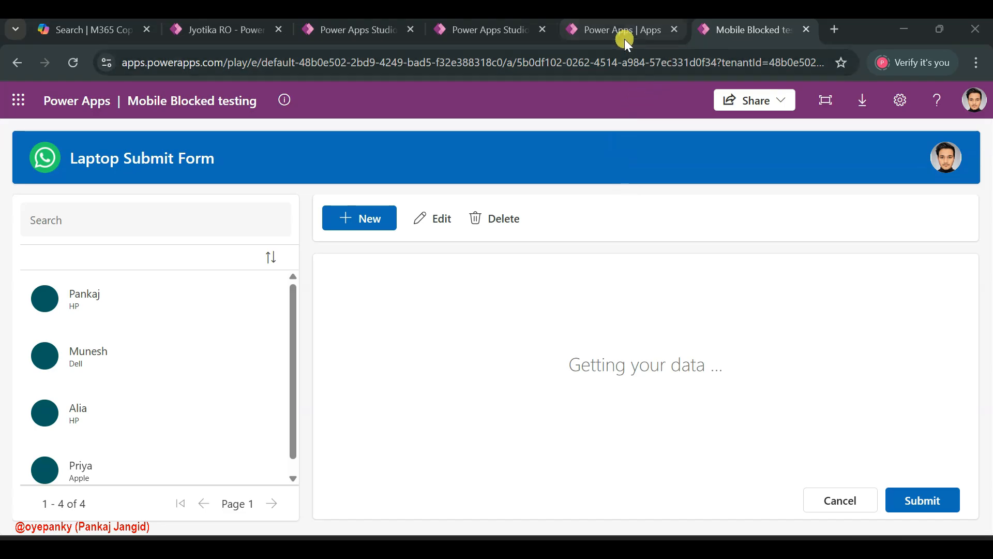
Step: Return to the app editor and change the StartScreen condition to App.Width > 700
left_click(508, 29)
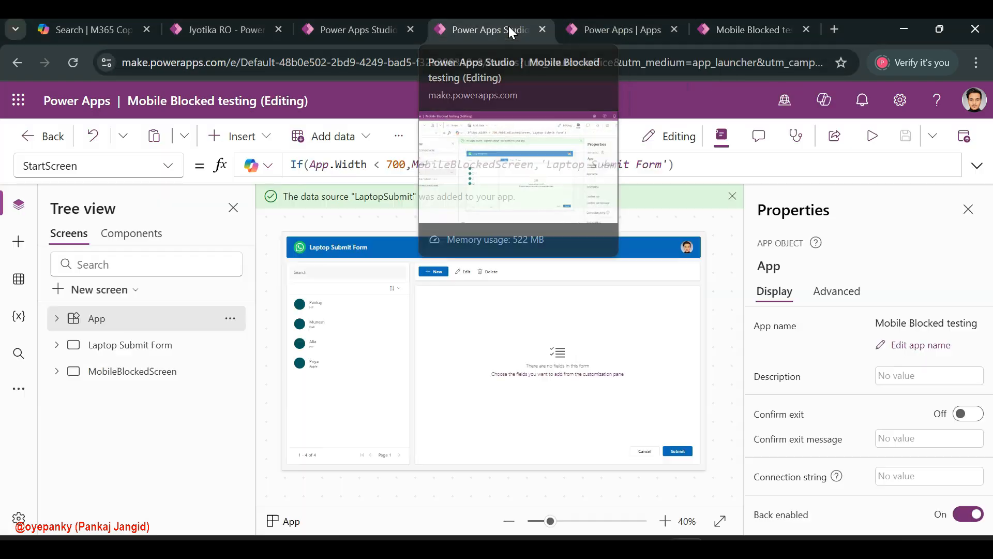
left_click(378, 161)
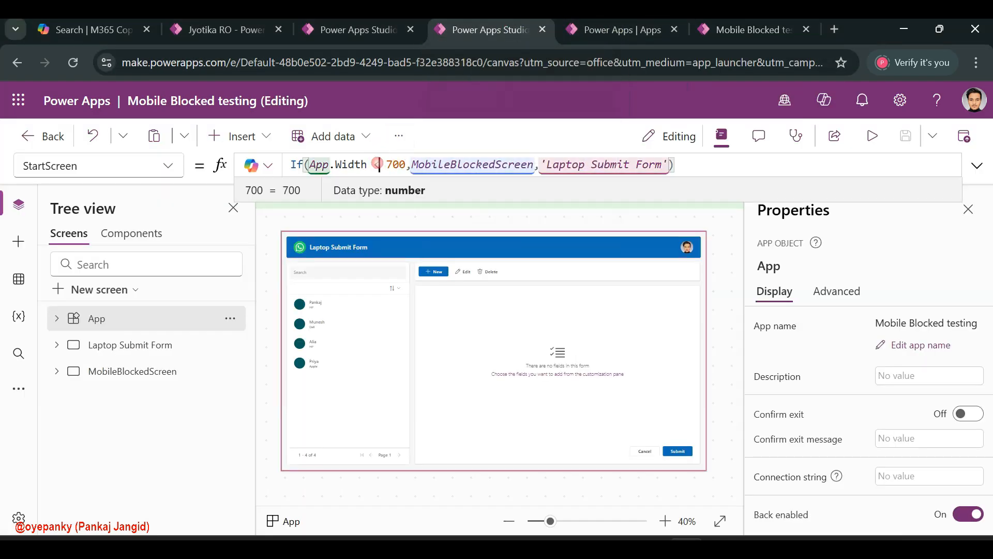
key("BackSpace")
type(">")
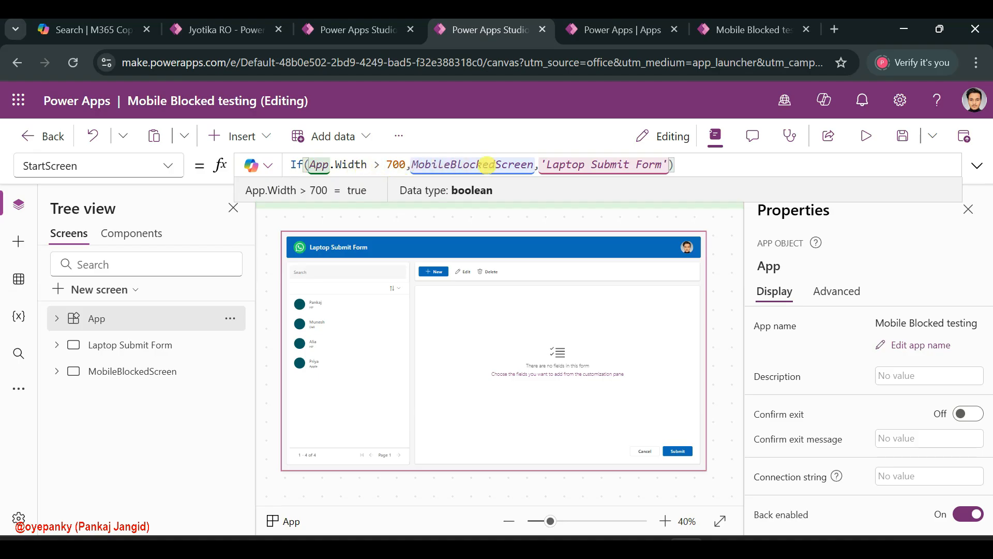
Step: Check the MobileBlockedScreen against the app's StartScreen formula and publish the updated version of the app
double_click(529, 164)
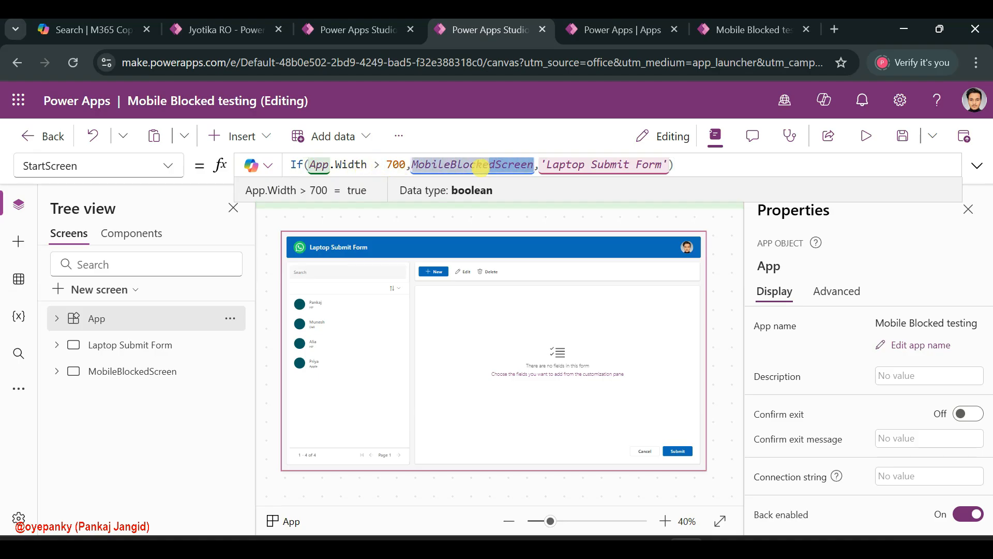
left_click(132, 370)
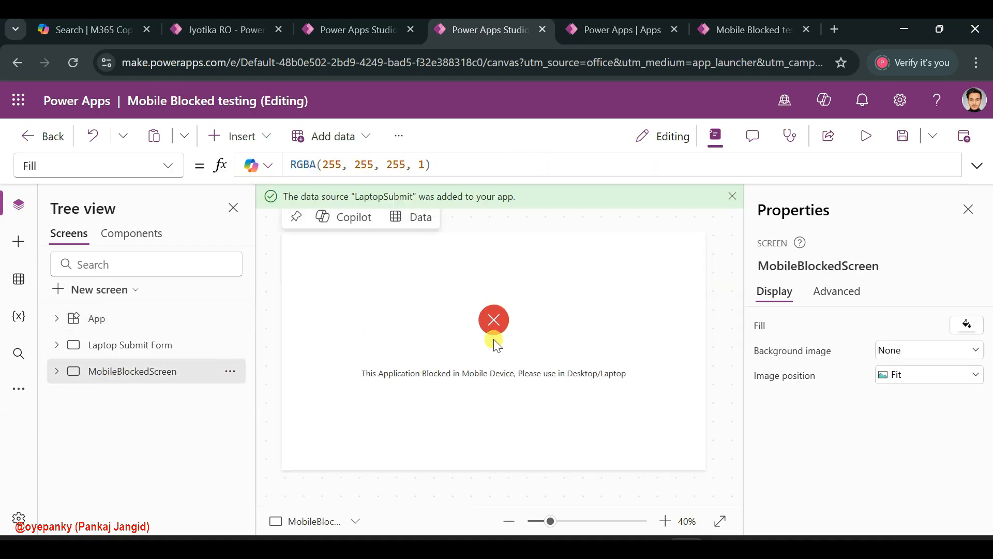
left_click(124, 319)
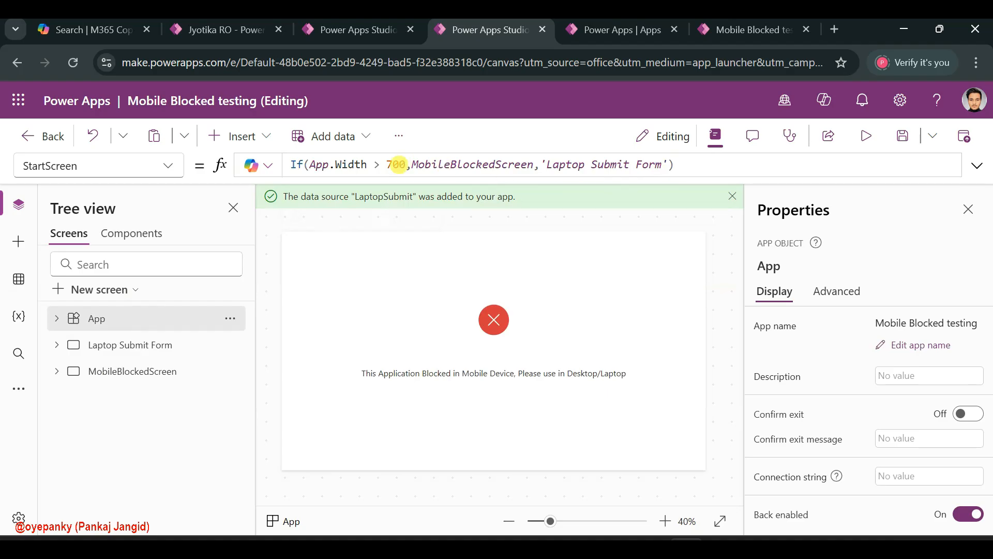
left_click_drag(408, 164, 355, 164)
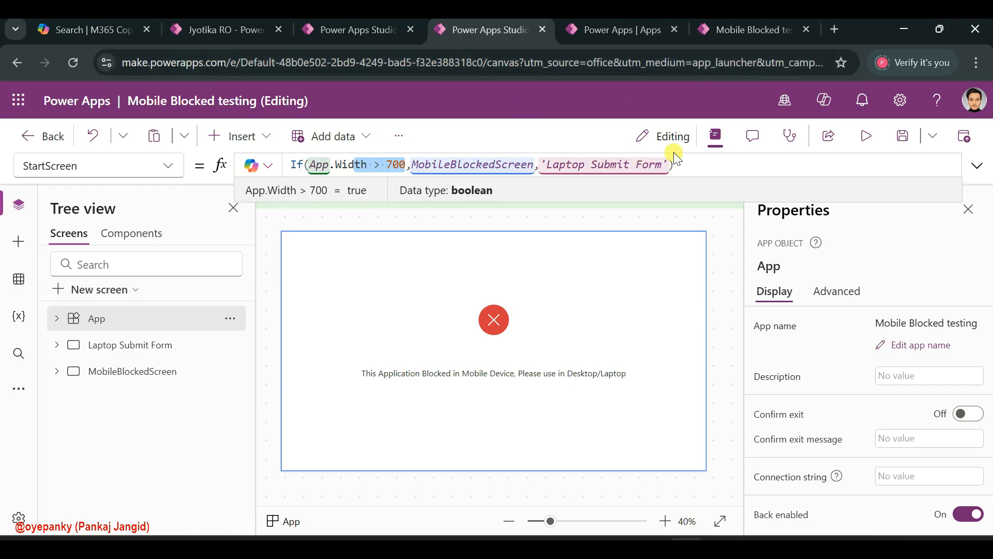
left_click(974, 140)
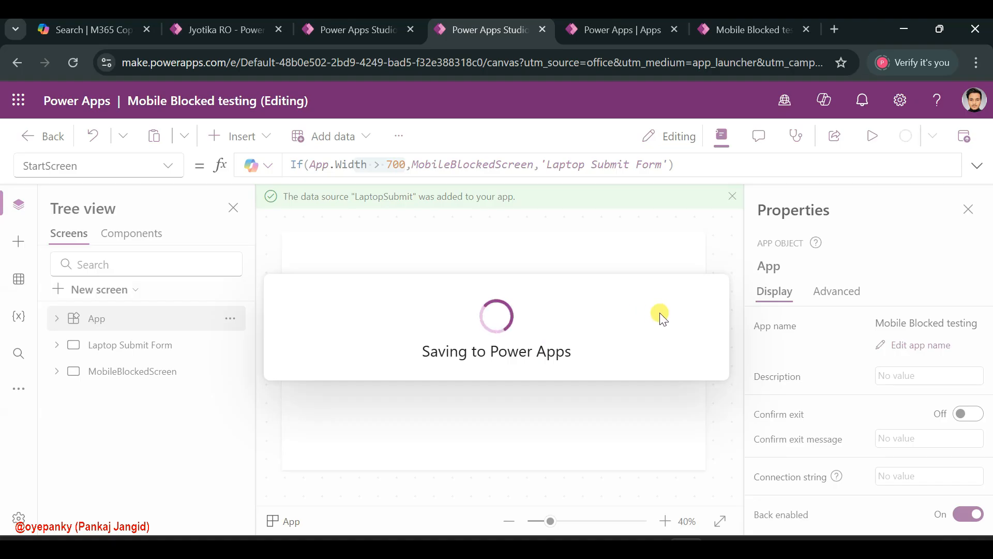
left_click(546, 478)
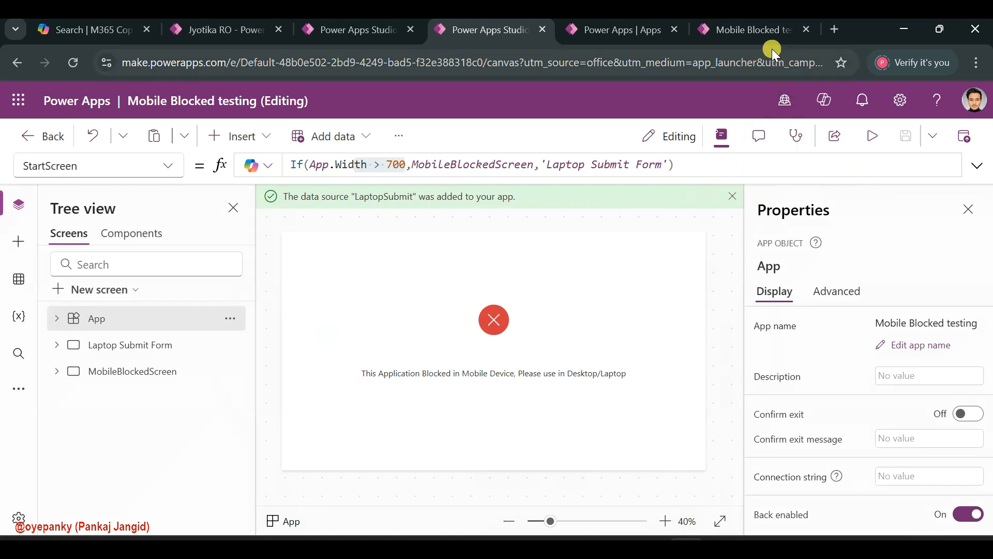
Step: Reload the running Mobile Blocked testing app to get the new version and allow it to access the SharePoint data
left_click(750, 30)
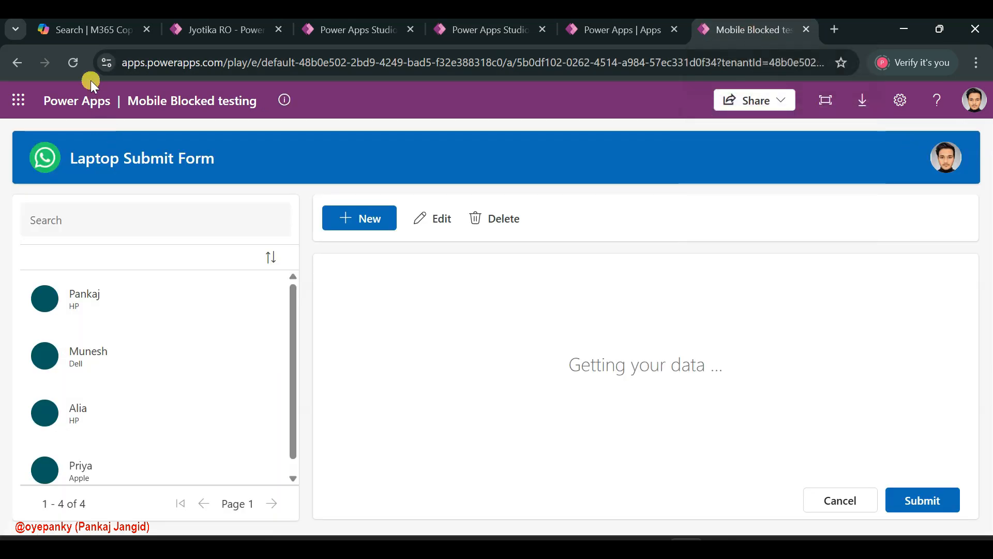
left_click(77, 58)
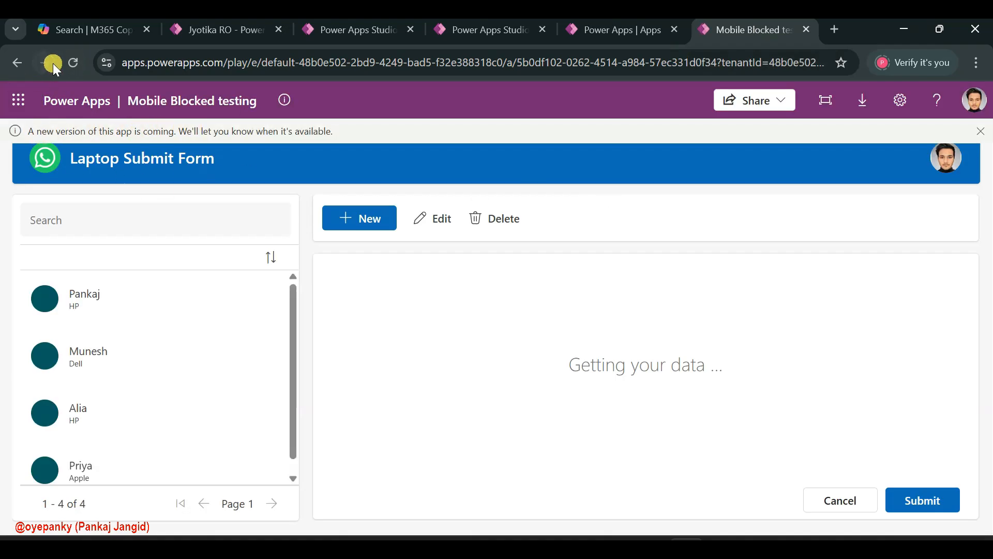
left_click(73, 63)
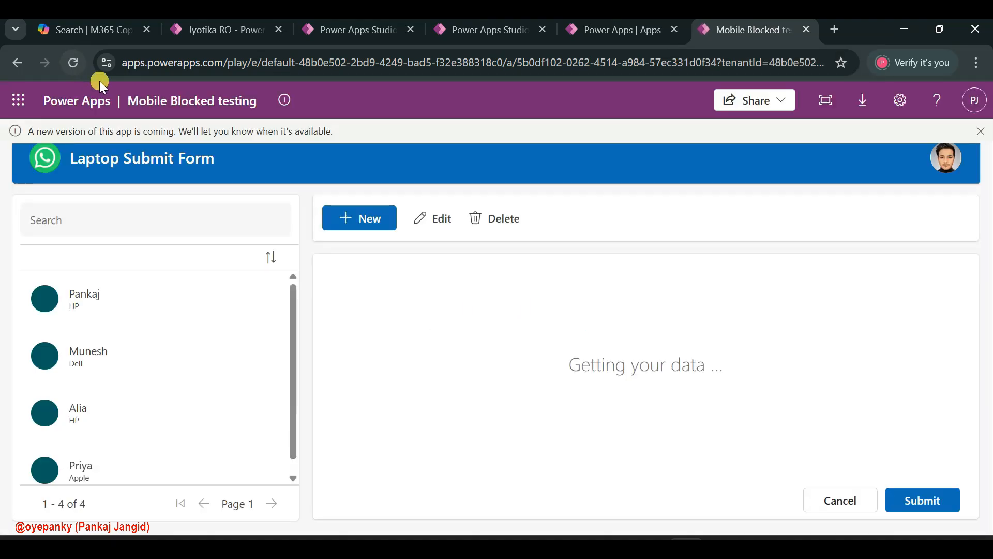
left_click(73, 68)
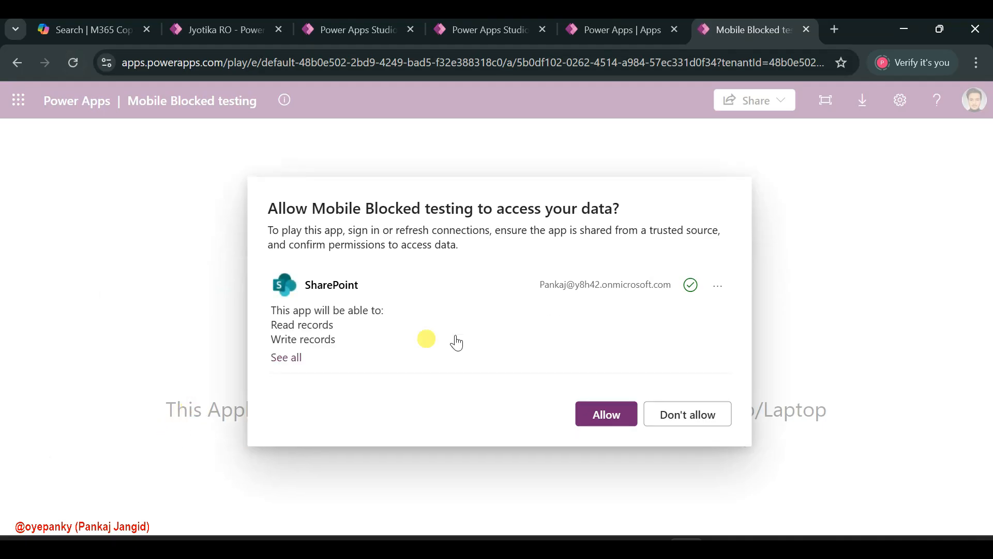
left_click(605, 413)
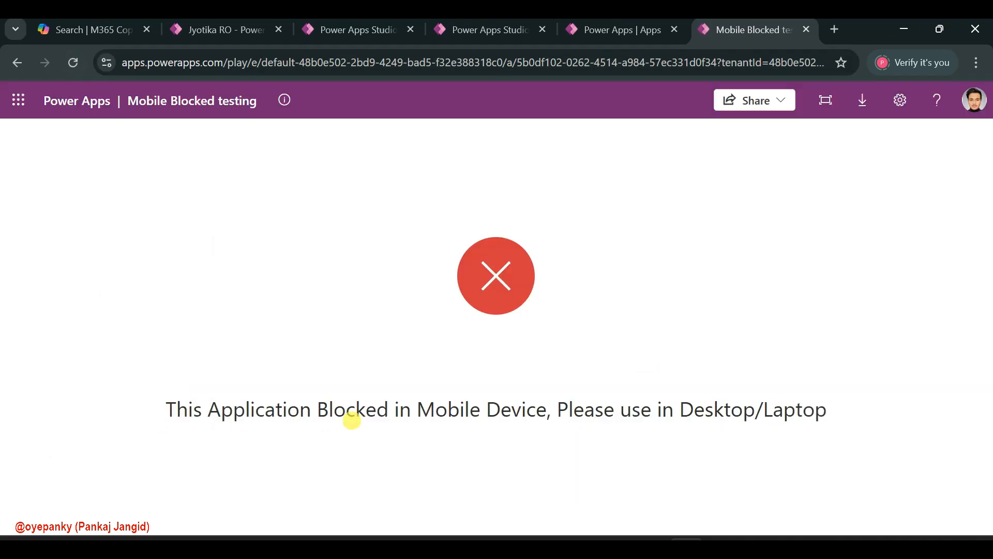
Step: Examine the message on the running app's start screen, including its Desktop/Laptop wording
left_click_drag(641, 409, 844, 420)
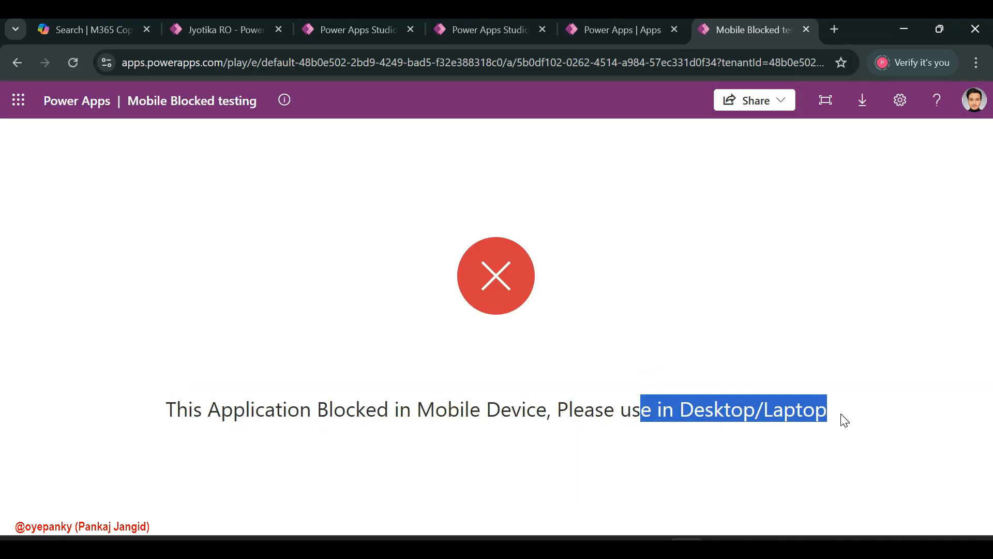
triple_click(629, 417)
left_click_drag(598, 414, 708, 415)
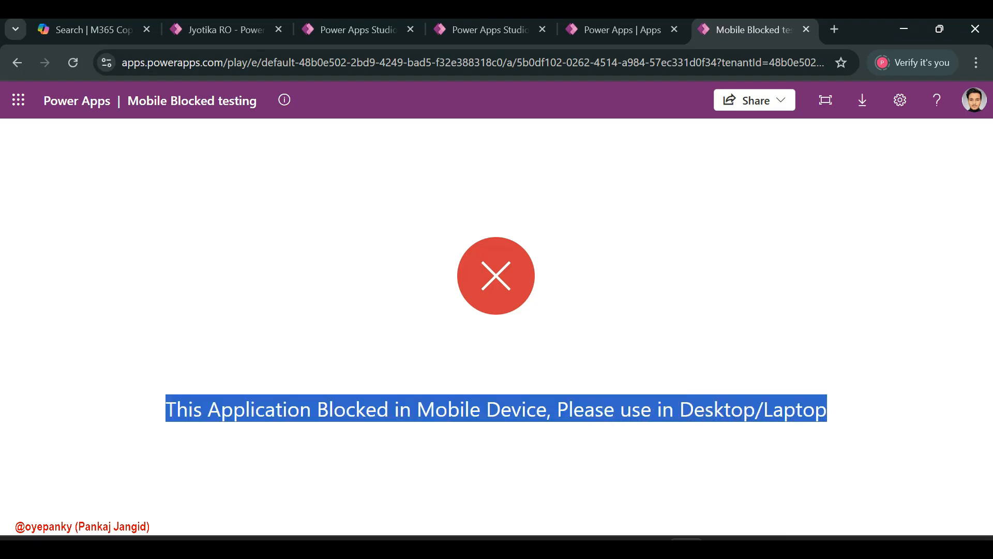
left_click(707, 416)
left_click_drag(707, 416, 831, 416)
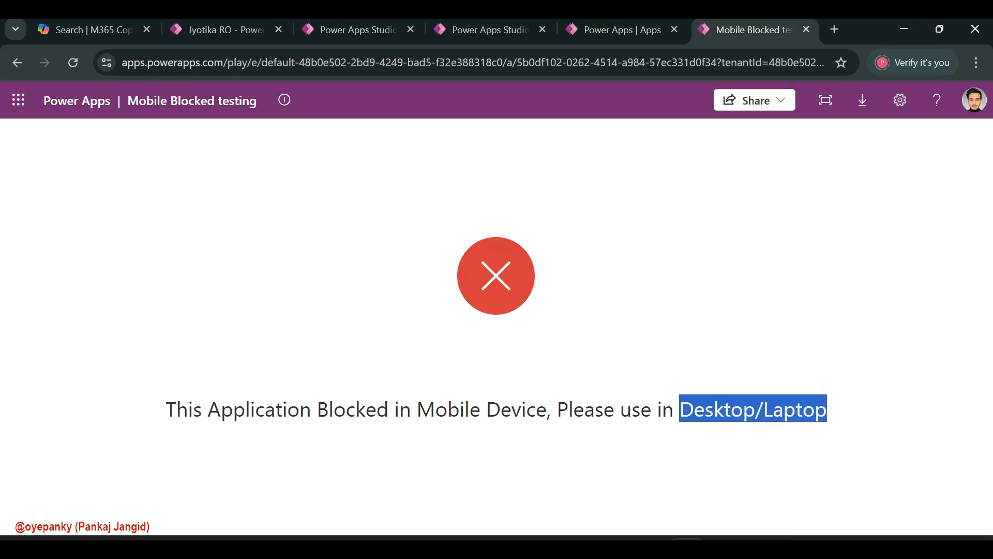
triple_click(724, 412)
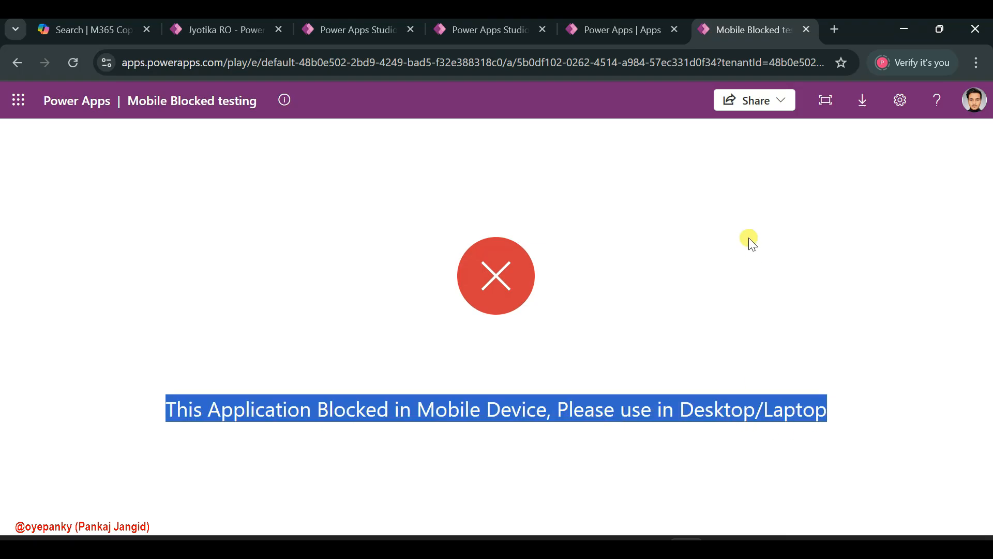
Step: Return to the Power Apps list of apps
left_click(625, 33)
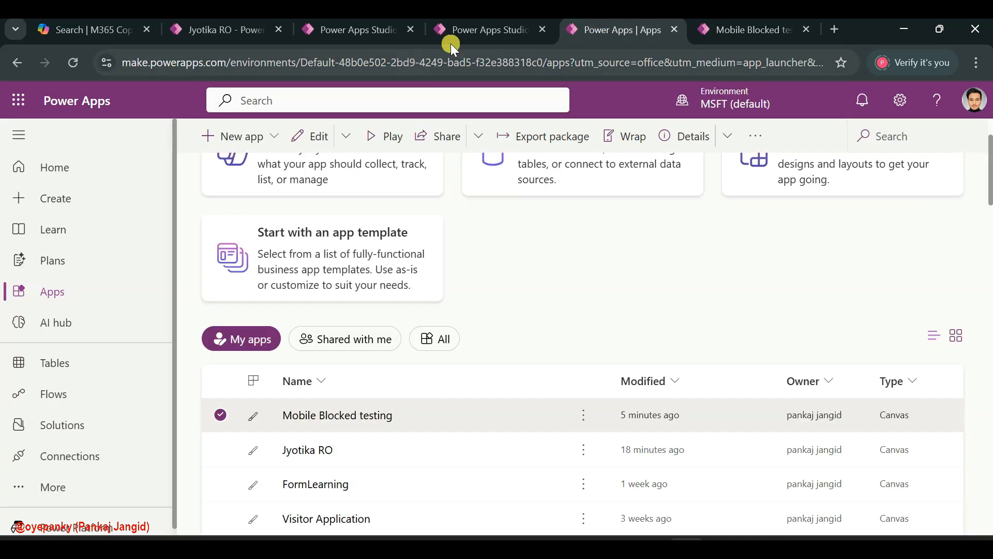
mouse_move(472, 26)
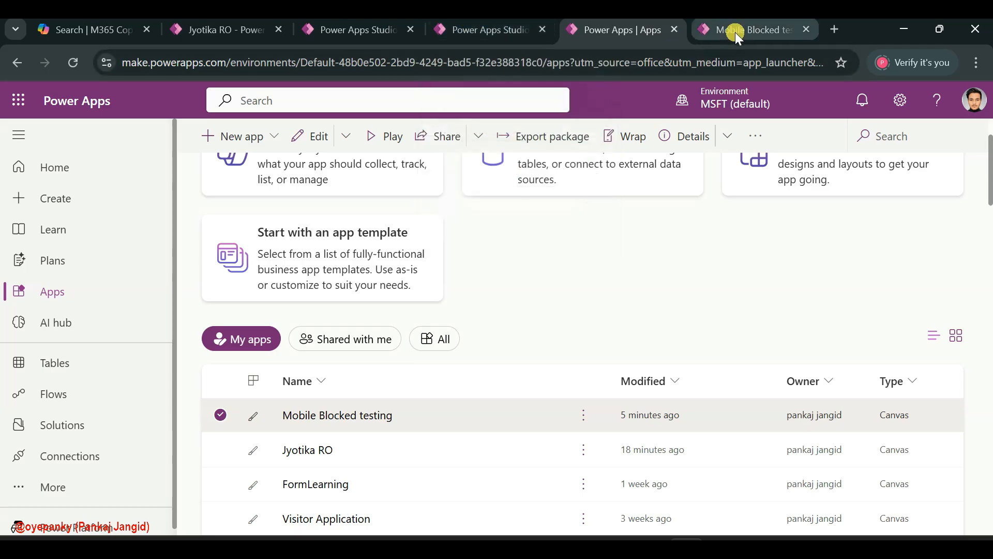
mouse_move(734, 32)
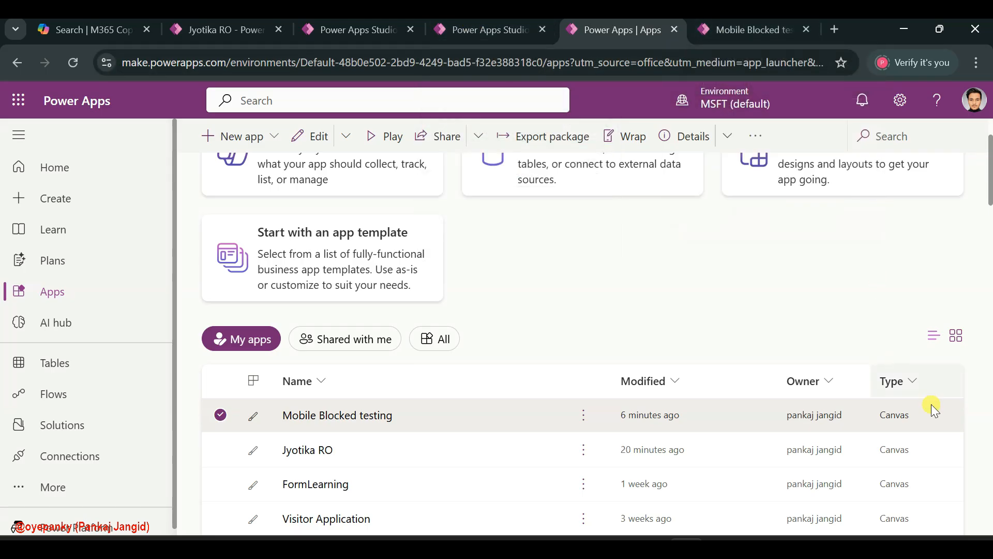